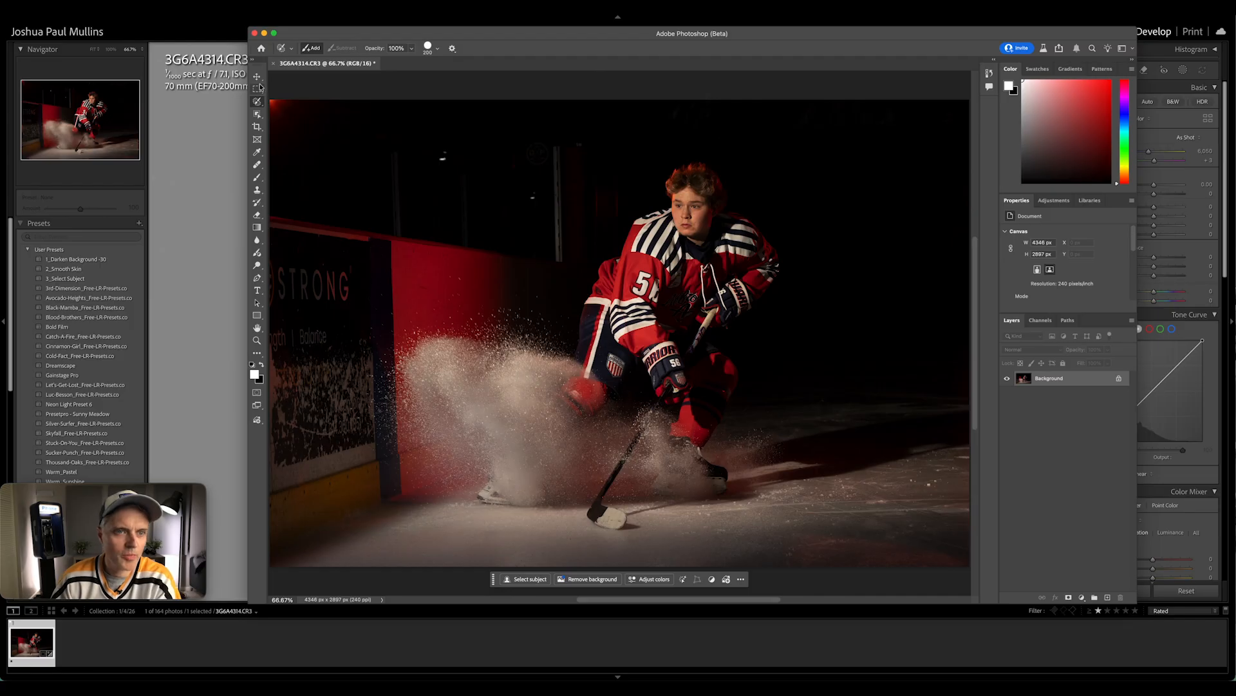
# Lasso the dark advertising sign on the rink boards, run Generative Fill without a prompt, and browse the variations
pyautogui.click(258, 101)
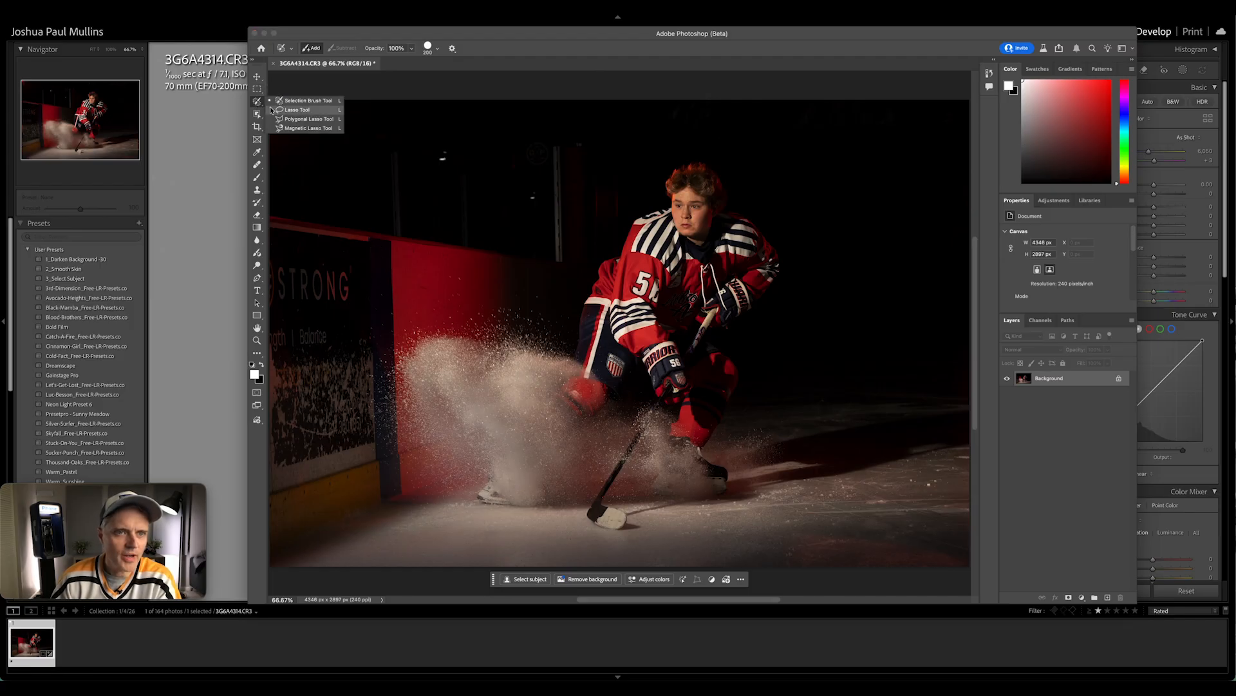
pyautogui.click(284, 110)
pyautogui.moveTo(275, 229)
pyautogui.mouseDown()
pyautogui.moveTo(355, 237)
pyautogui.moveTo(381, 352)
pyautogui.moveTo(380, 444)
pyautogui.moveTo(328, 461)
pyautogui.moveTo(266, 364)
pyautogui.moveTo(275, 227)
pyautogui.mouseUp()
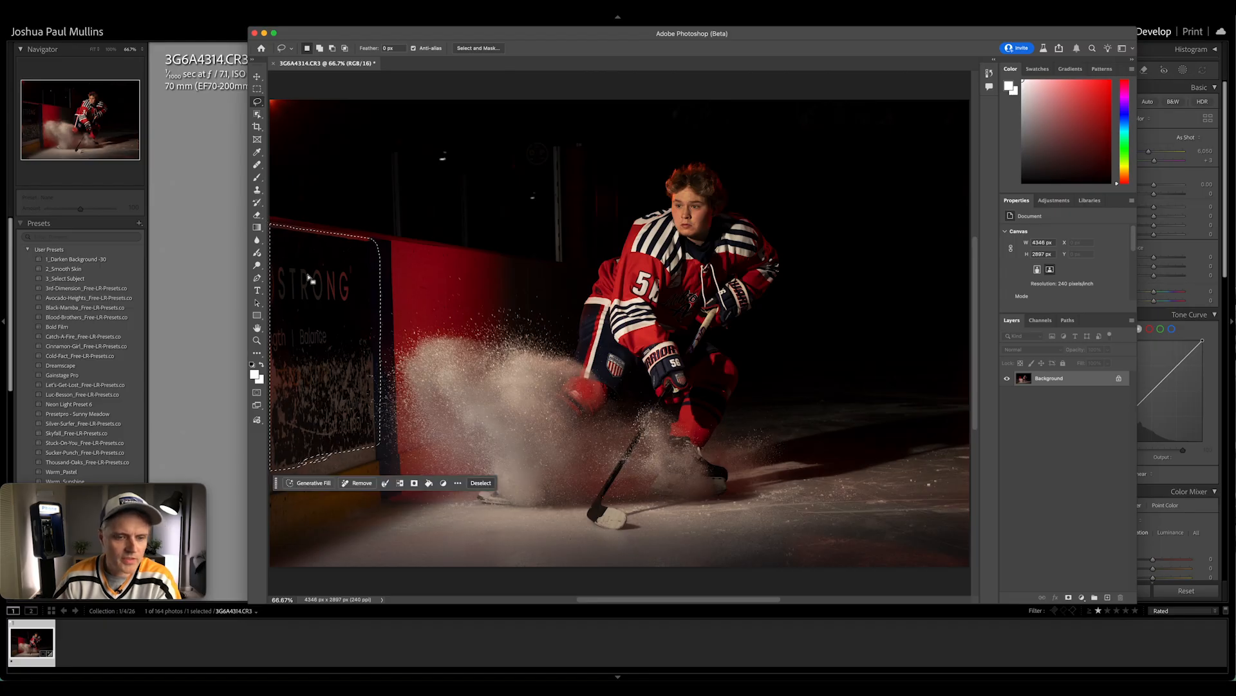
pyautogui.click(309, 482)
pyautogui.click(545, 487)
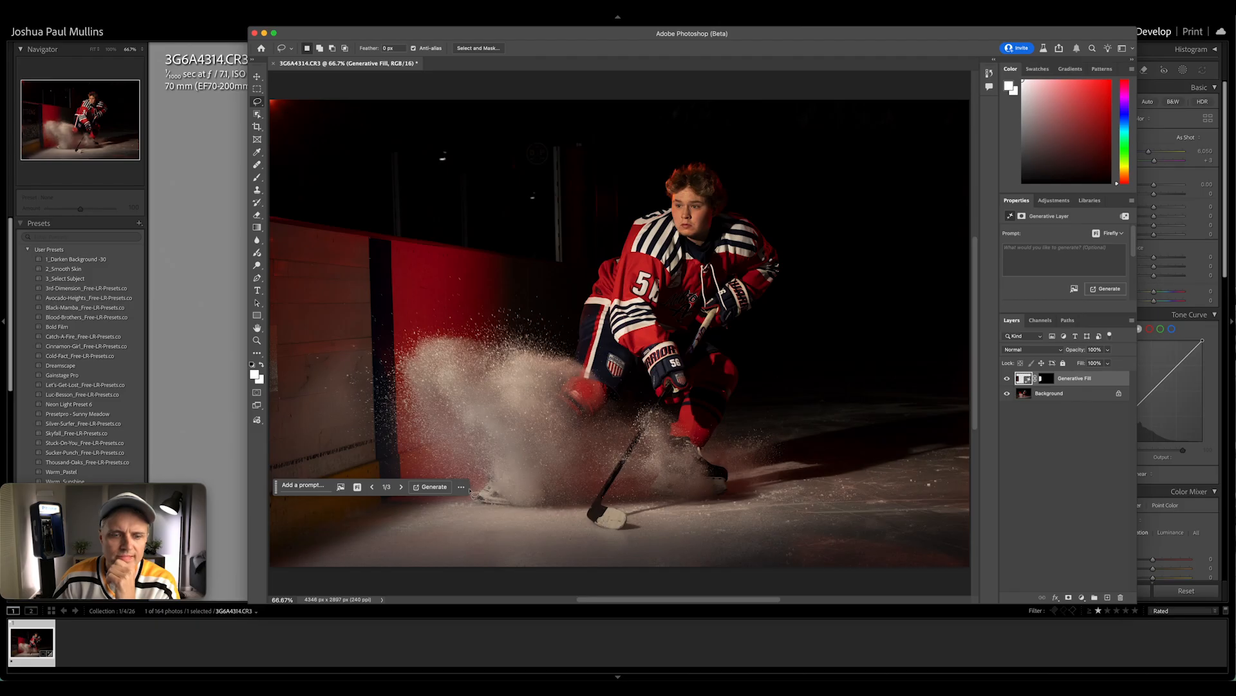
pyautogui.click(401, 487)
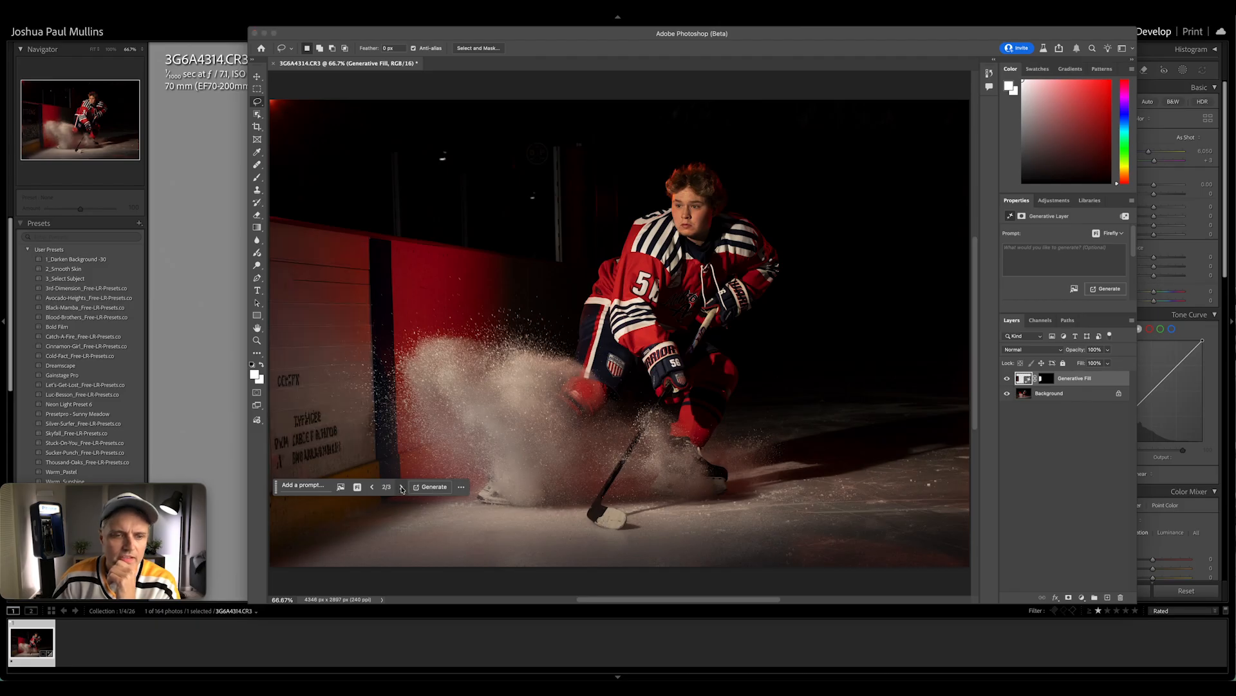
pyautogui.click(401, 487)
# Regenerate the sign area with the prompt "Remove sign" and choose the second variation
pyautogui.click(302, 485)
pyautogui.write('Remove sign')
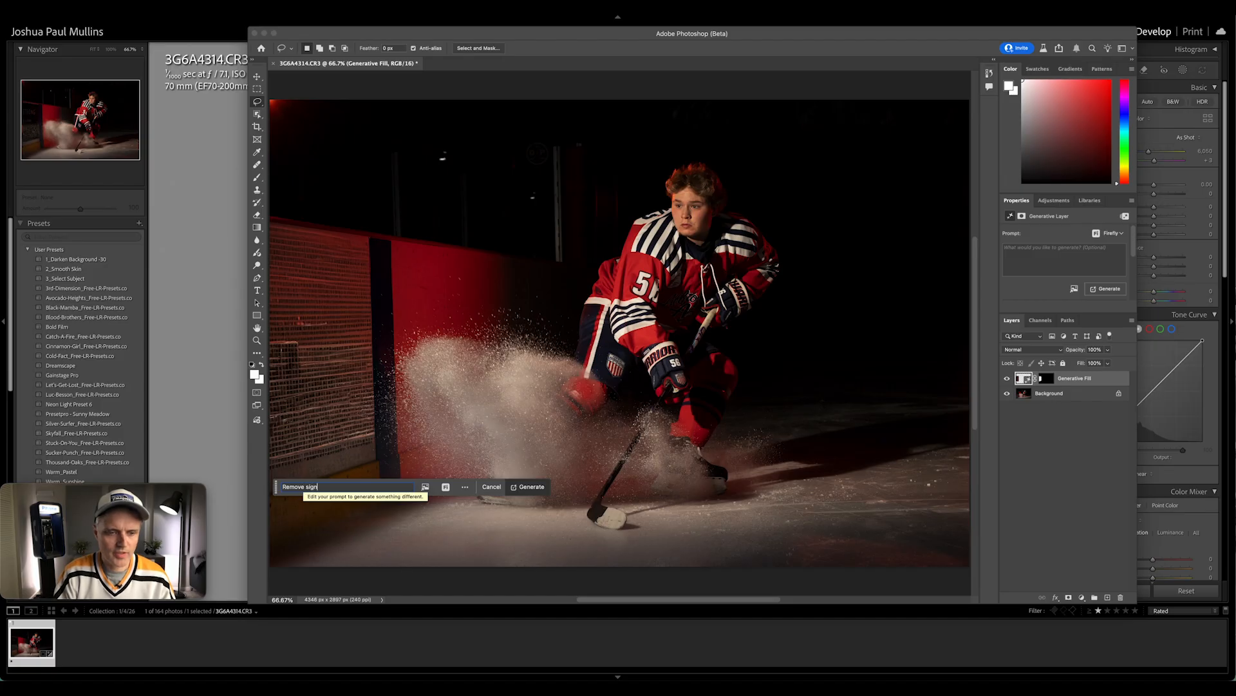
pyautogui.press('Return')
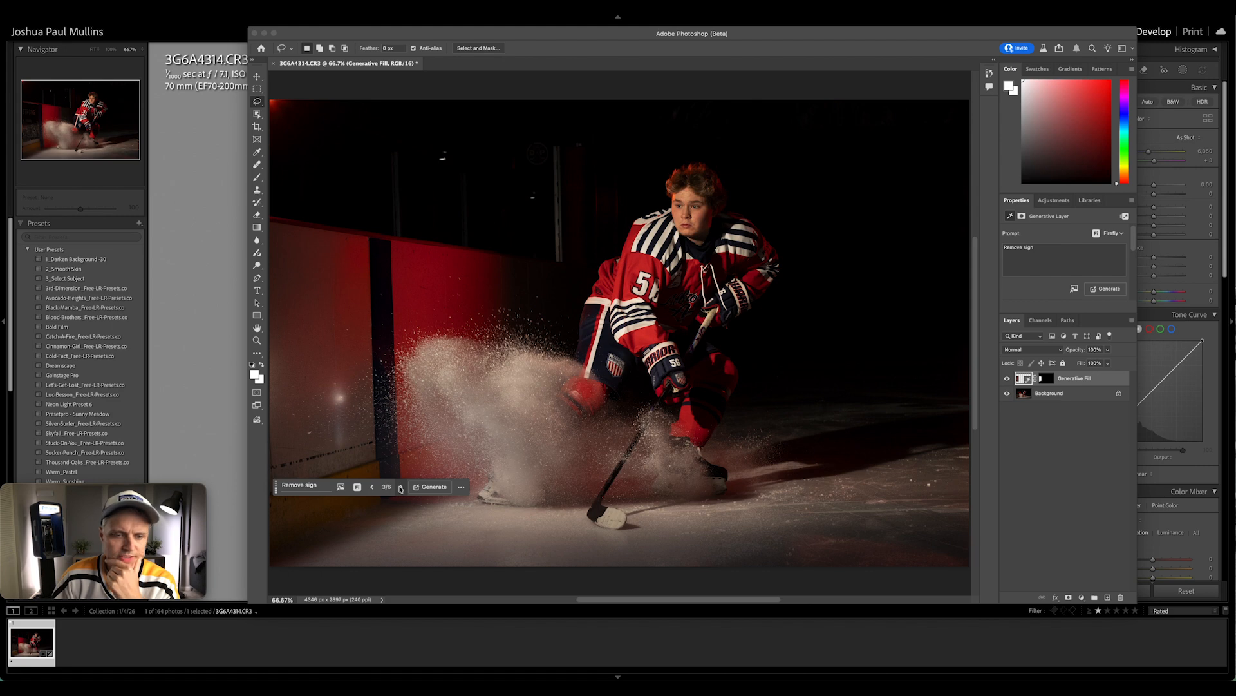
pyautogui.click(374, 488)
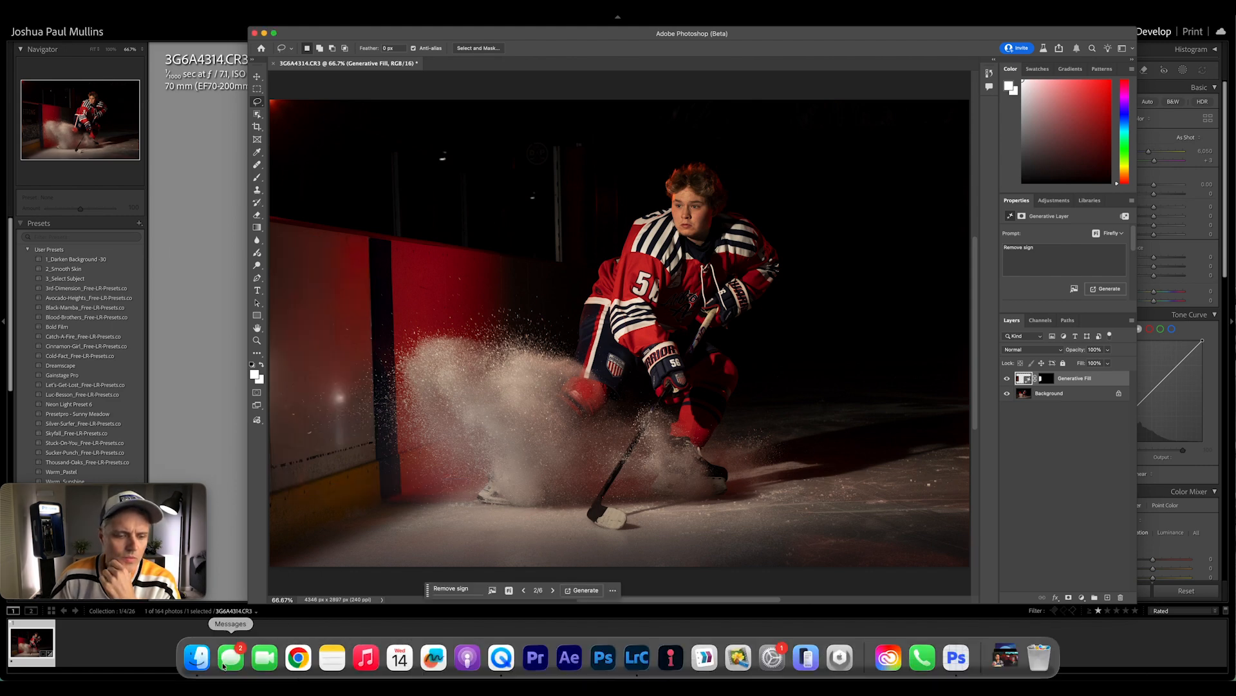
# Switch to Finder and open the ATMOS 2 Overlays folder inside ATMOS Overlays
pyautogui.click(196, 657)
pyautogui.moveTo(780, 167); pyautogui.dragTo(70, 17)
pyautogui.moveTo(70, 17); pyautogui.dragTo(81, 38)
pyautogui.doubleClick(162, 78)
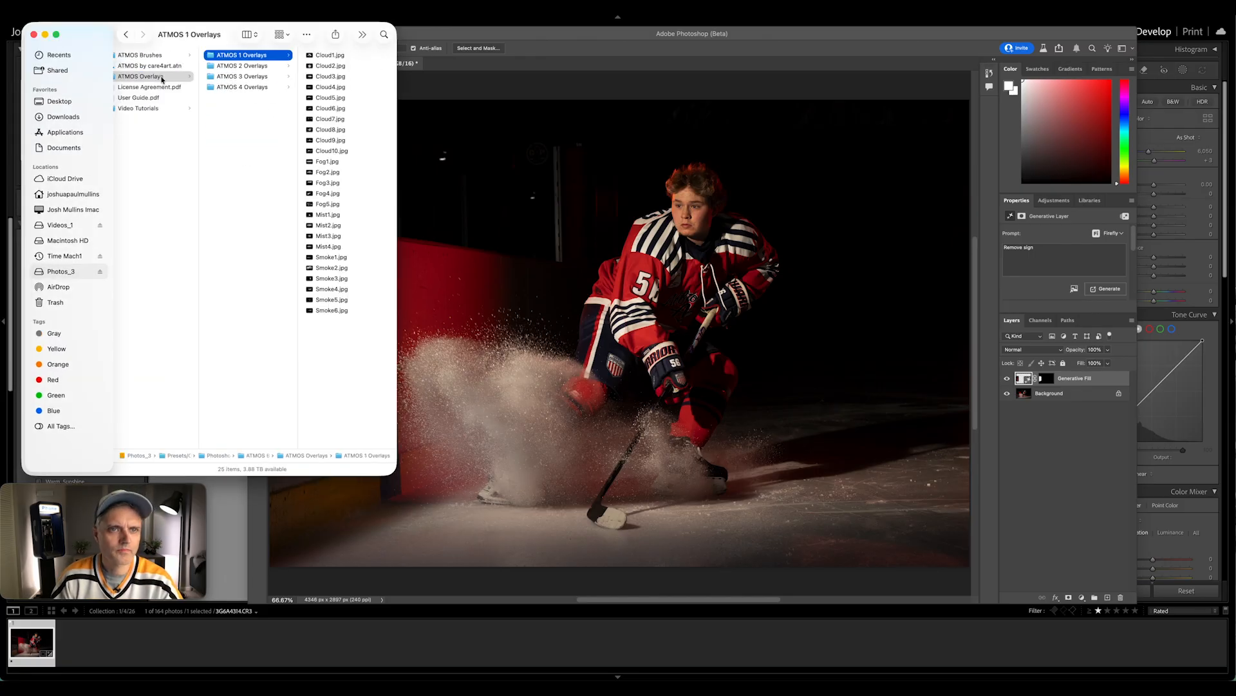
pyautogui.press('Down')
pyautogui.press('Right')
pyautogui.press('Down')
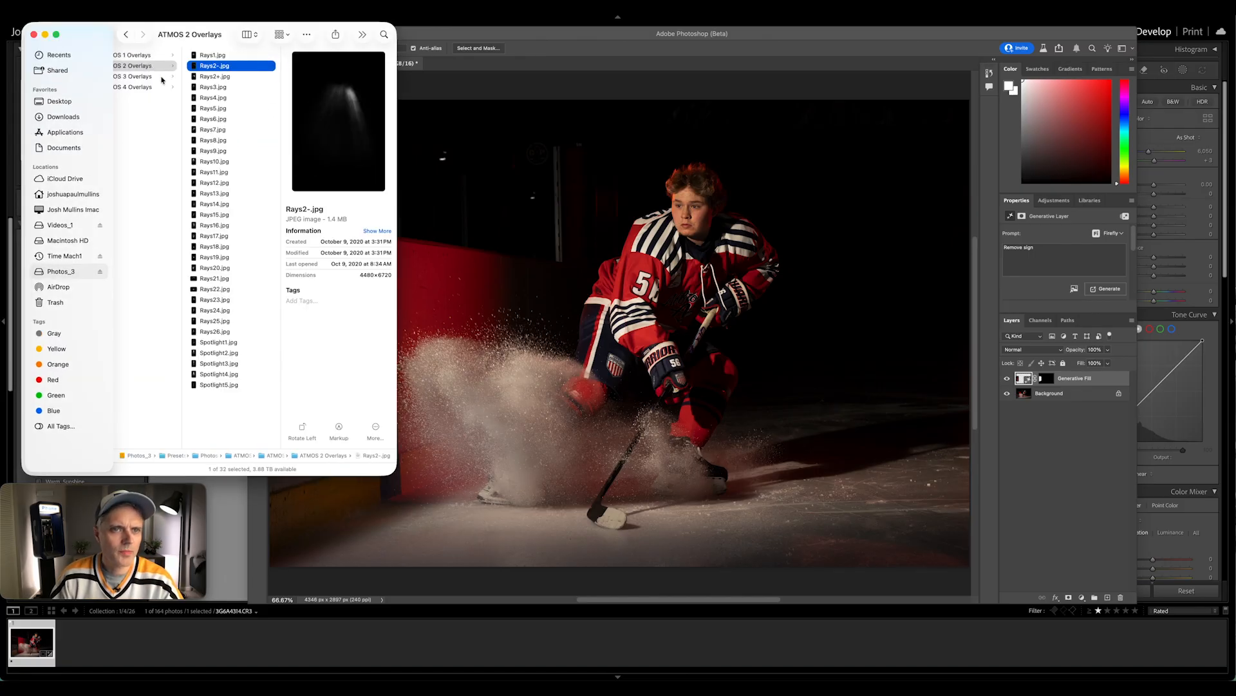
# Preview the first light ray images and place Rays1.jpg into the hockey photo
pyautogui.press('Down')
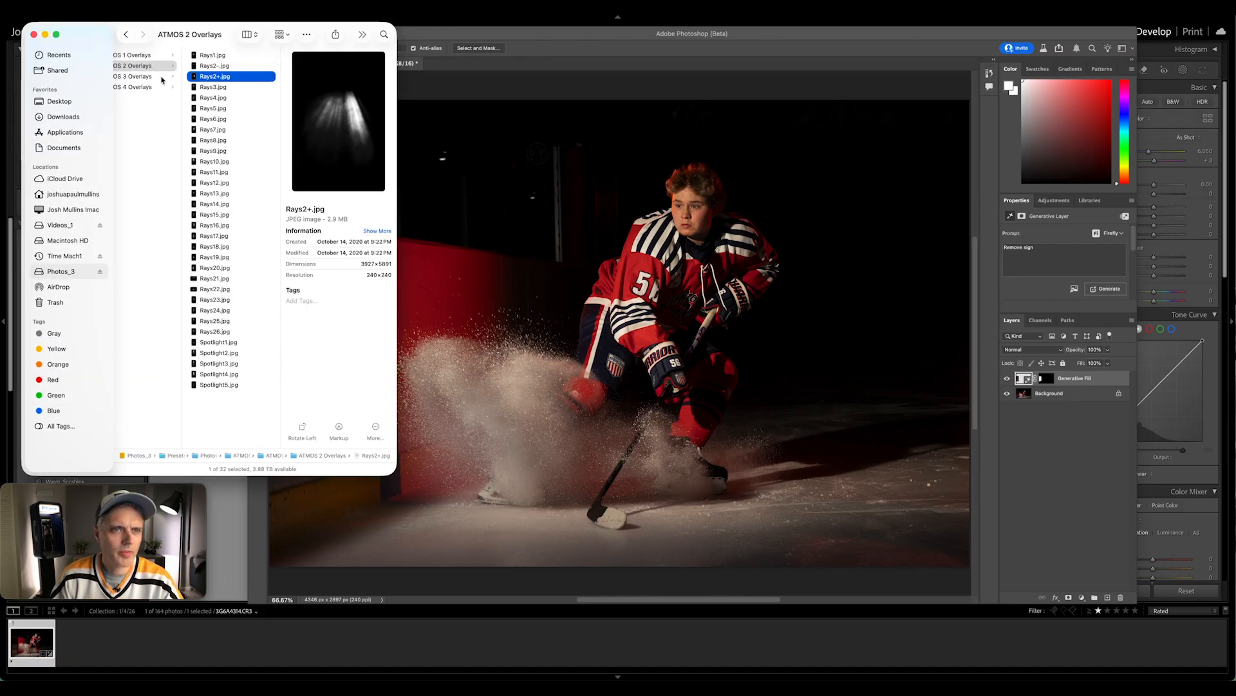
pyautogui.press('Down')
pyautogui.press('Down')
pyautogui.press('Down')
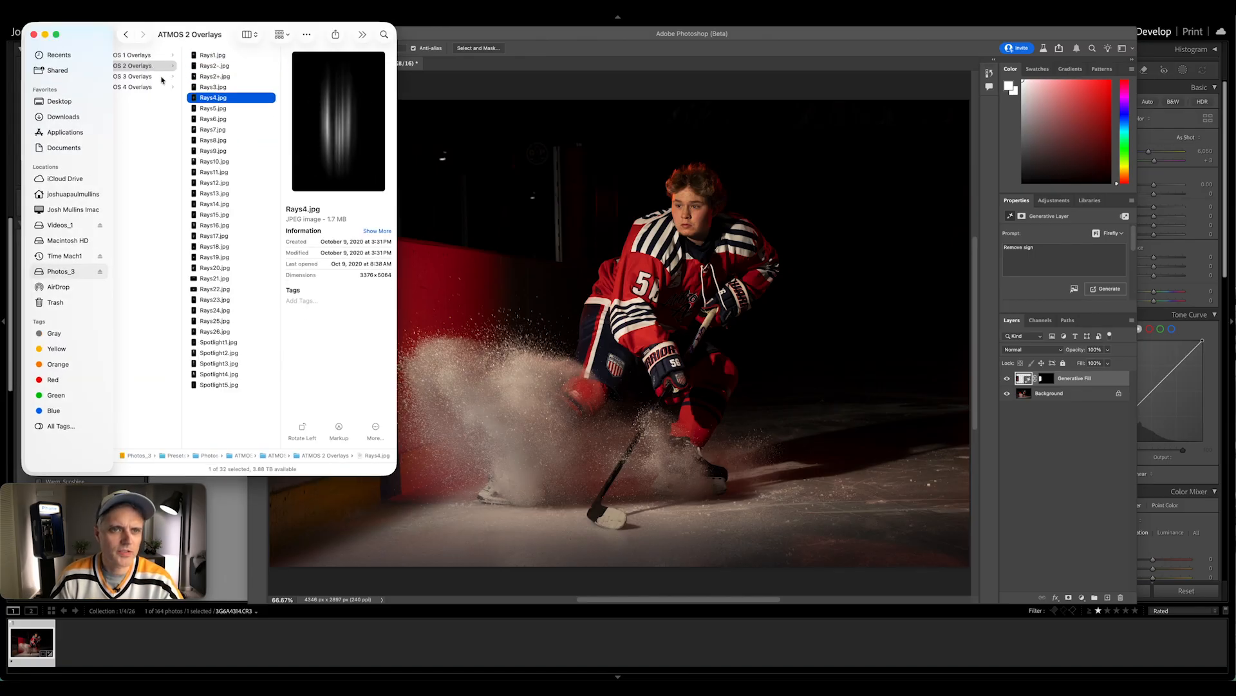
pyautogui.press('Up')
pyautogui.press('Up')
pyautogui.press('Up')
pyautogui.press('Up')
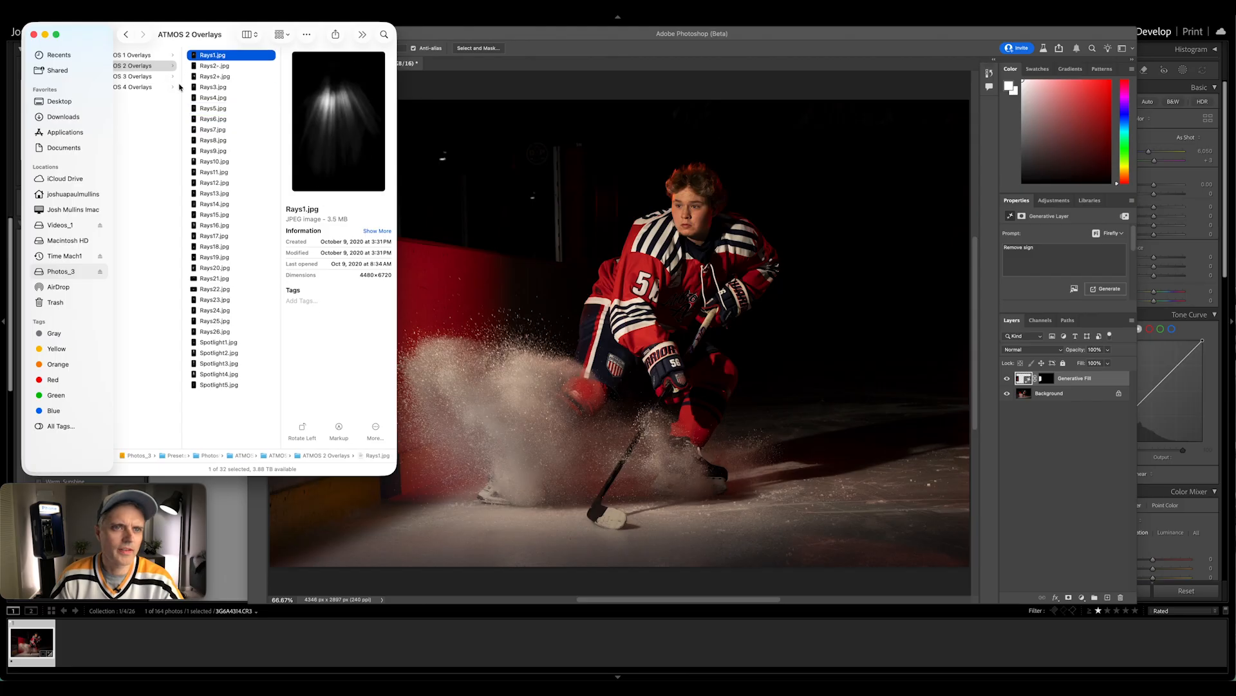
pyautogui.moveTo(195, 57); pyautogui.dragTo(802, 180)
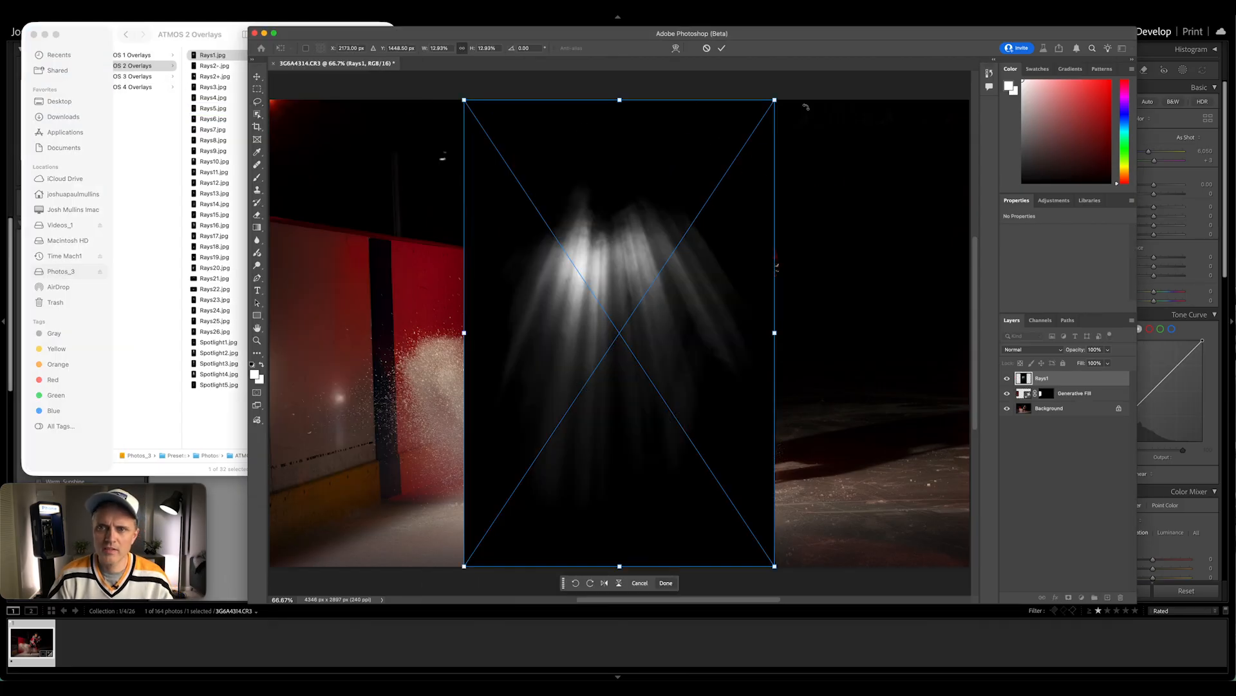
# Blend the Rays1 overlay in Screen mode, rotate it about 60°, and position it to shine from the photo's upper-right corner
pyautogui.moveTo(867, 184); pyautogui.dragTo(841, 358)
pyautogui.hotkey('shift', 'alt', 's')
pyautogui.moveTo(786, 316); pyautogui.dragTo(1015, 170)
pyautogui.press('super+minus')
pyautogui.press('super+minus')
pyautogui.moveTo(763, 242); pyautogui.dragTo(787, 224)
pyautogui.press('super+equal')
pyautogui.press('super+equal')
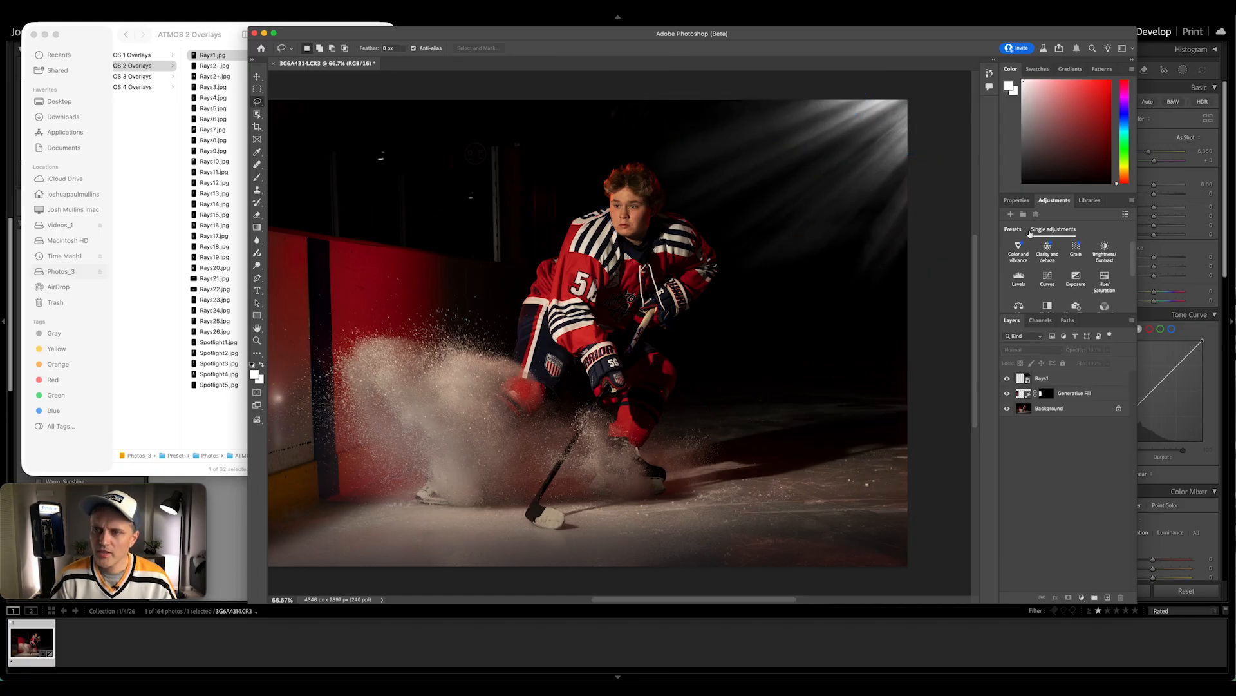
# Add a Photo Filter adjustment above the Rays1 layer and clip it to that layer
pyautogui.scroll(-2, 1063, 267)
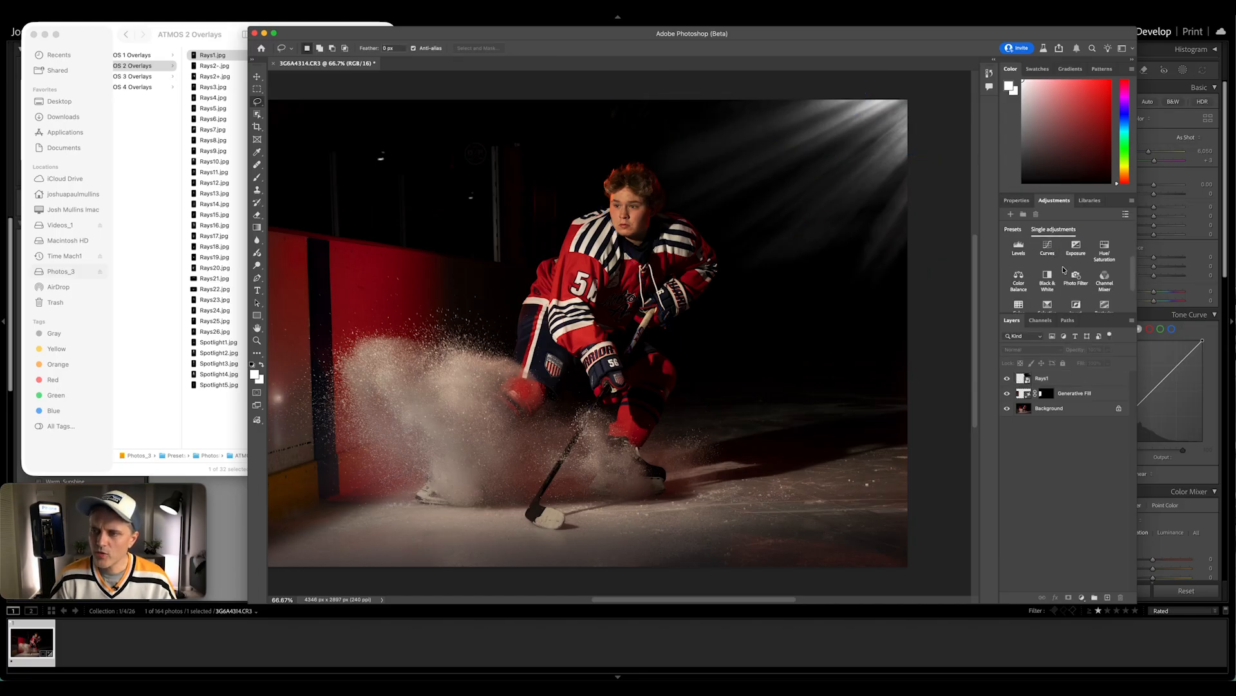
pyautogui.click(1076, 277)
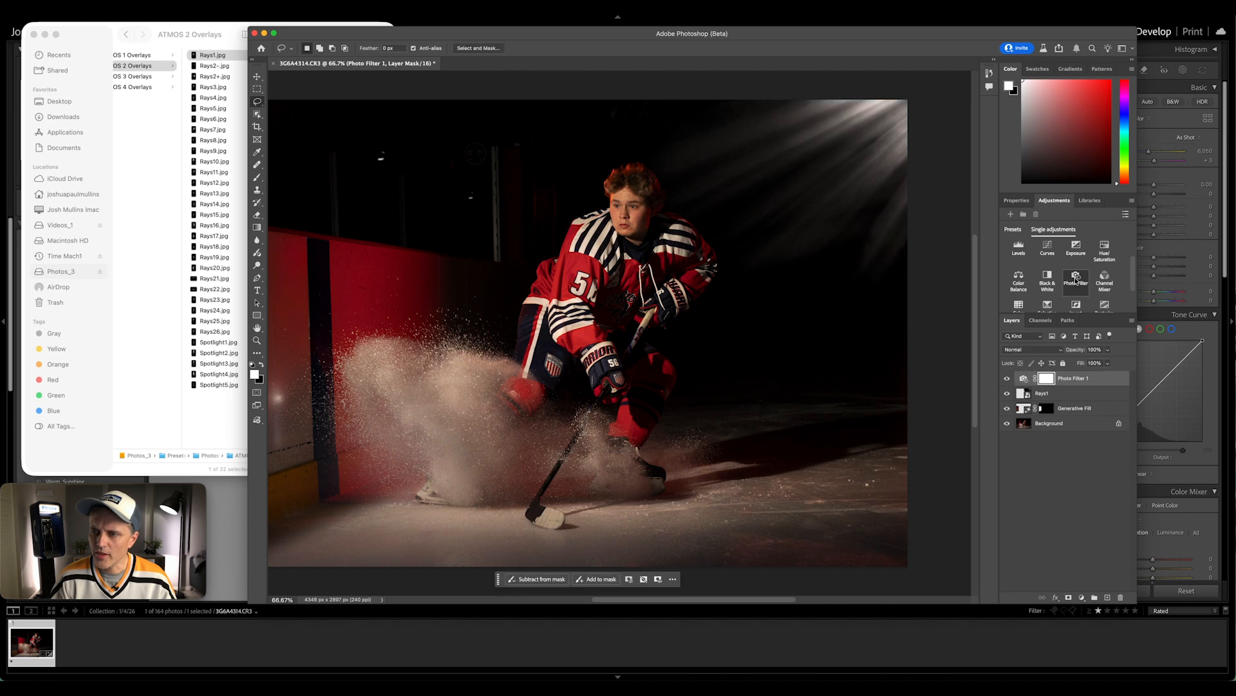
pyautogui.rightClick(1093, 380)
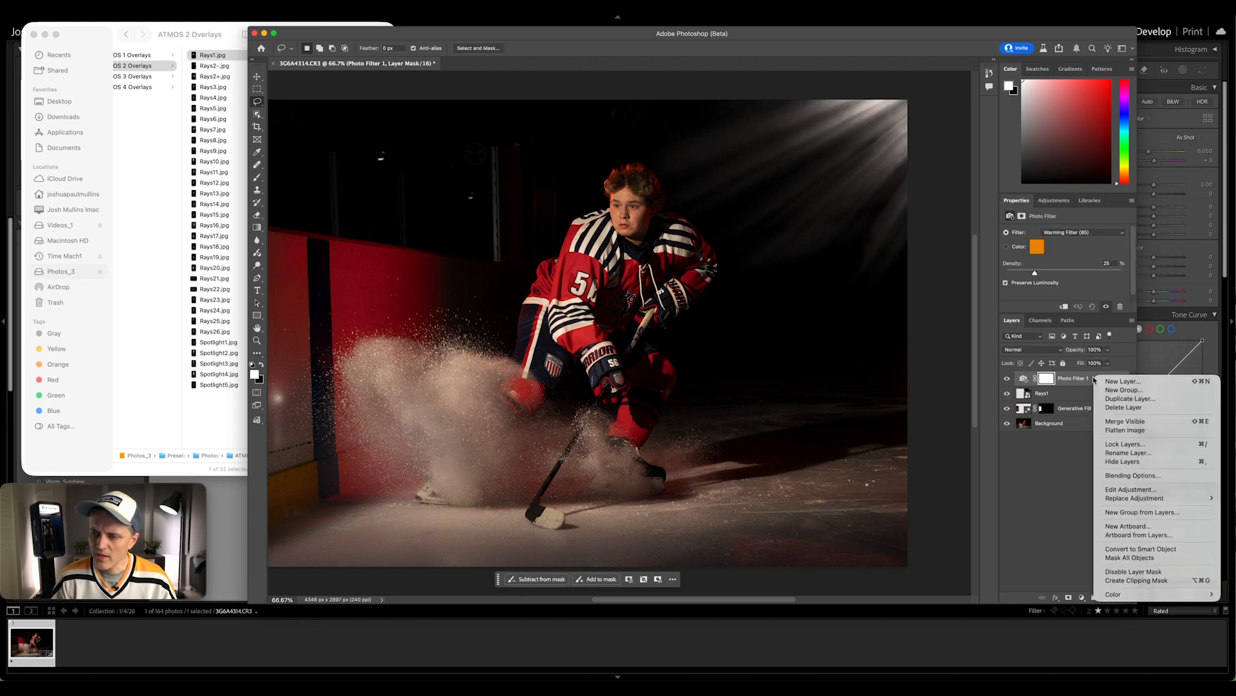
pyautogui.click(1118, 580)
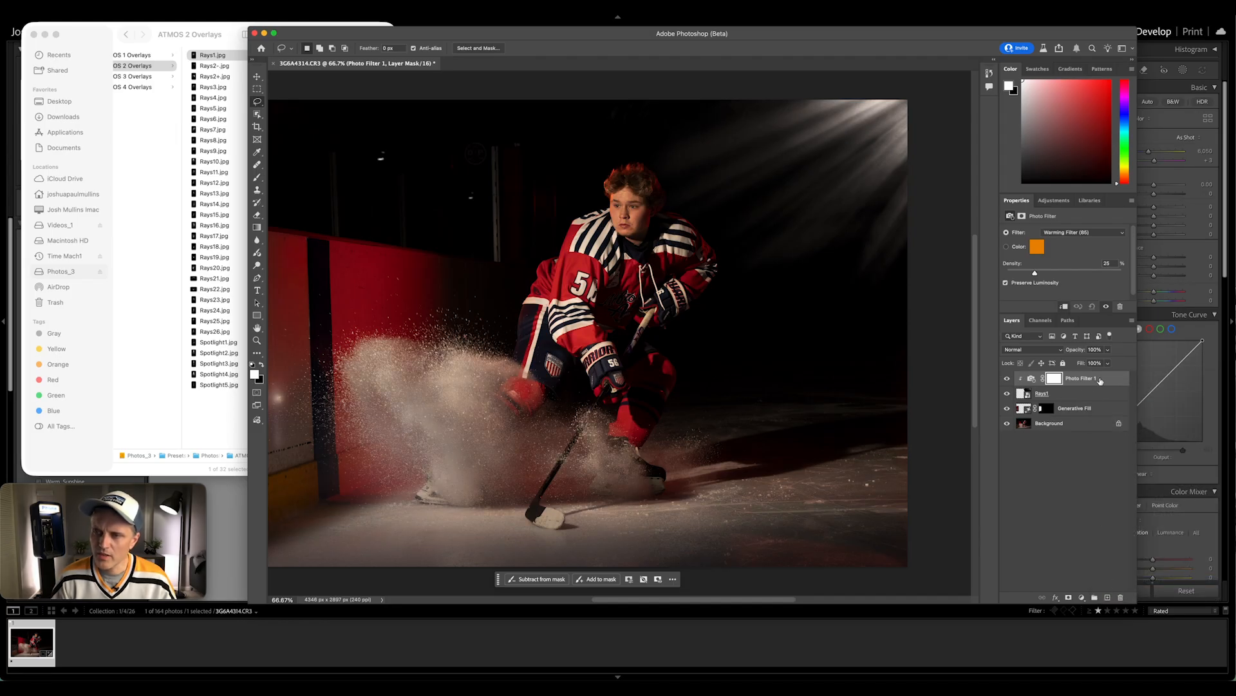
# Set the photo filter to Deep Red with a density of 42%
pyautogui.click(1084, 232)
pyautogui.click(1072, 307)
pyautogui.click(1084, 232)
pyautogui.click(1069, 191)
pyautogui.moveTo(1035, 274); pyautogui.dragTo(1108, 277)
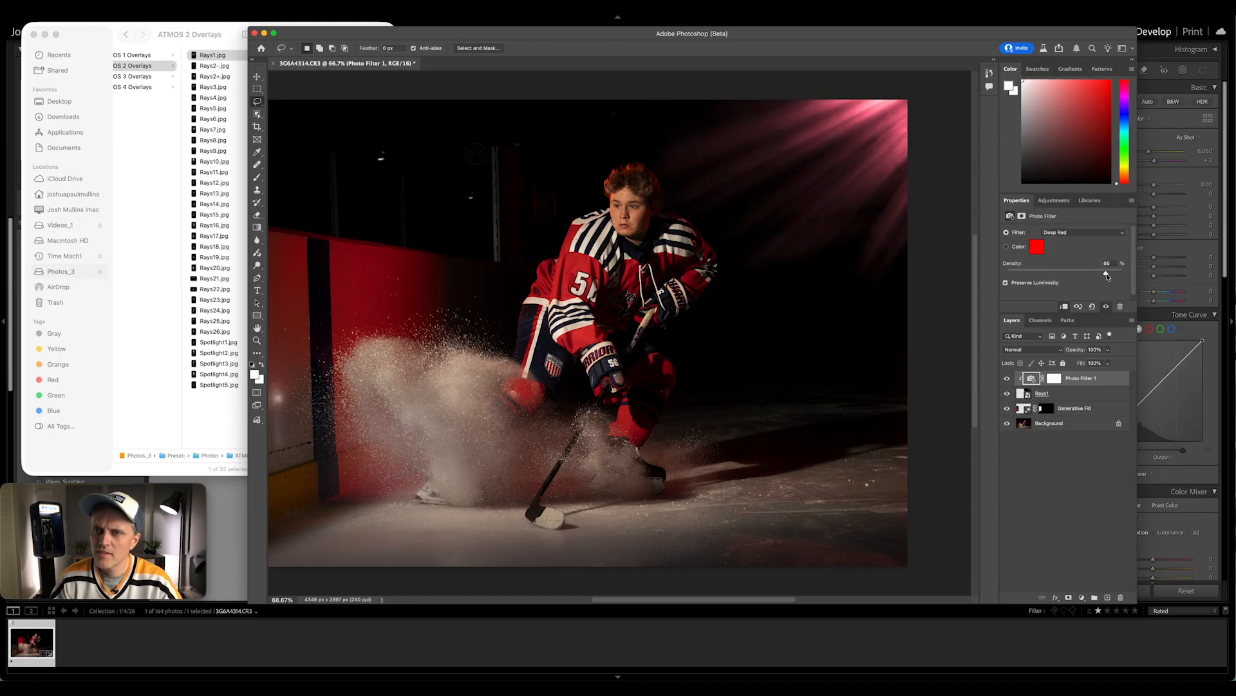
# Rotate the Rays1 layer to about 78° so the beams fall more steeply from the corner
pyautogui.click(1071, 394)
pyautogui.press('super+t')
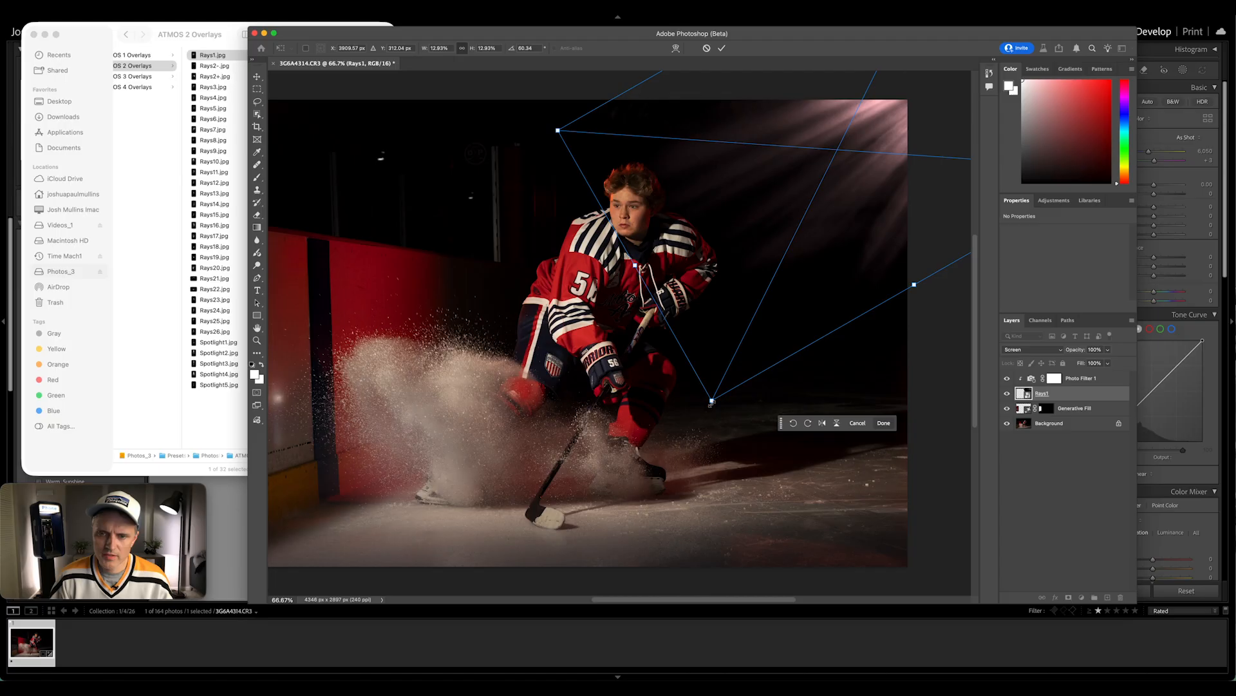
pyautogui.moveTo(915, 284); pyautogui.dragTo(887, 319)
pyautogui.press('Return')
pyautogui.press('super+minus')
pyautogui.press('super+minus')
pyautogui.press('super+equal')
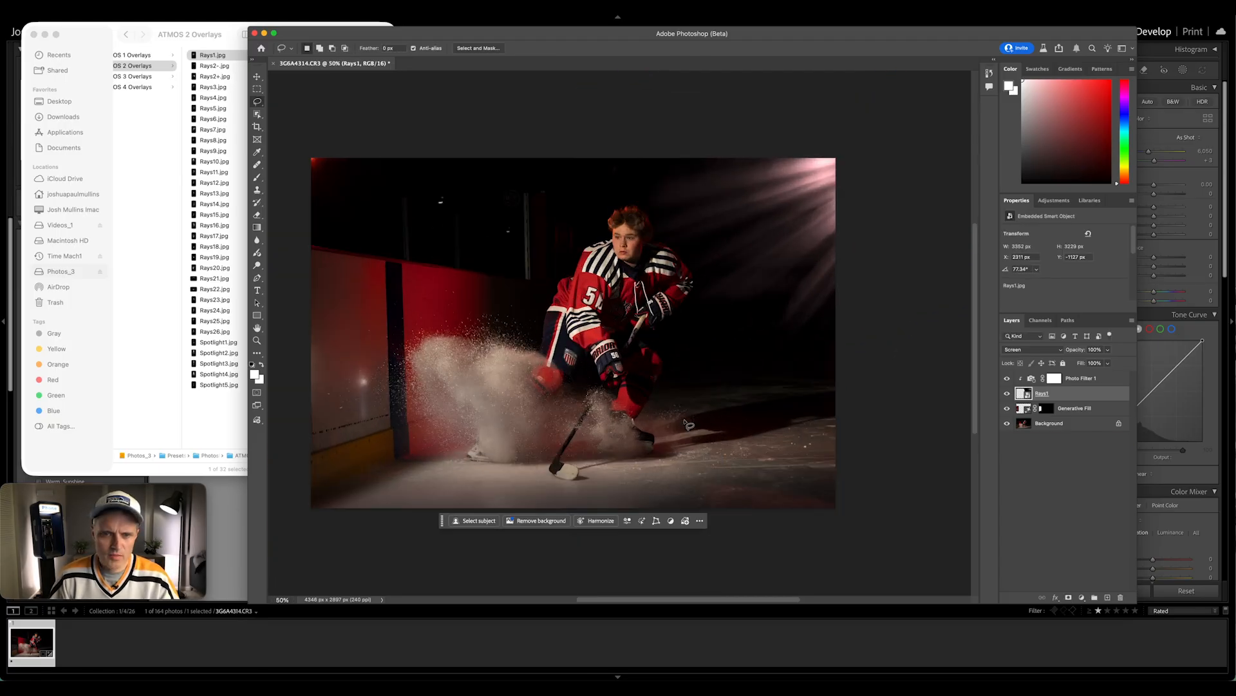
pyautogui.hscroll(-2, 673, 382)
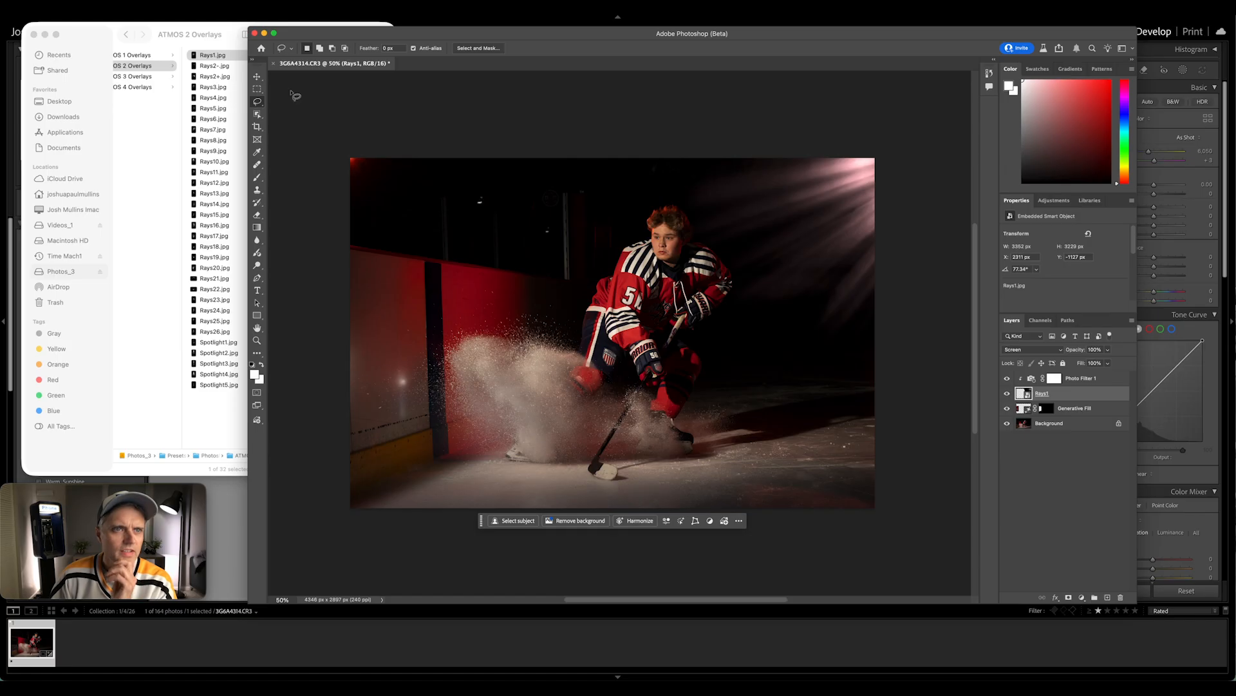
# Place the Texturelabs_LensFX_123L lens flare from the Film_Freepik folder into the photo and set its blend mode to Screen
pyautogui.click(231, 44)
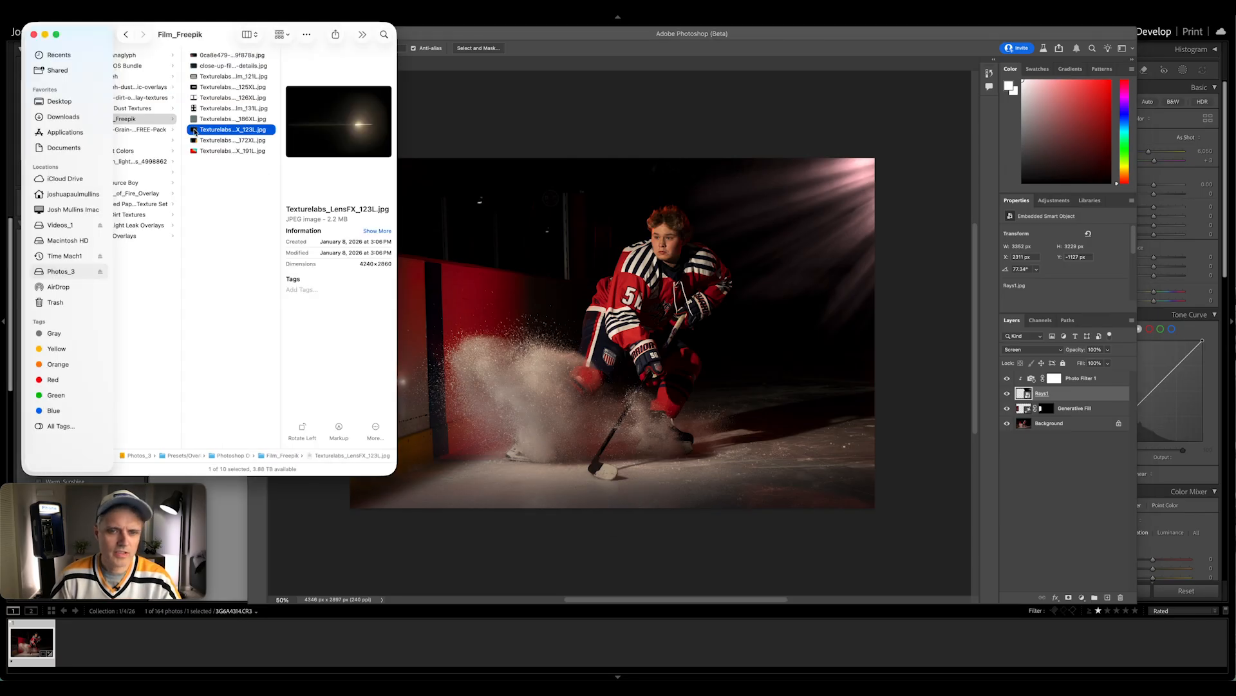
pyautogui.moveTo(195, 132); pyautogui.dragTo(604, 400)
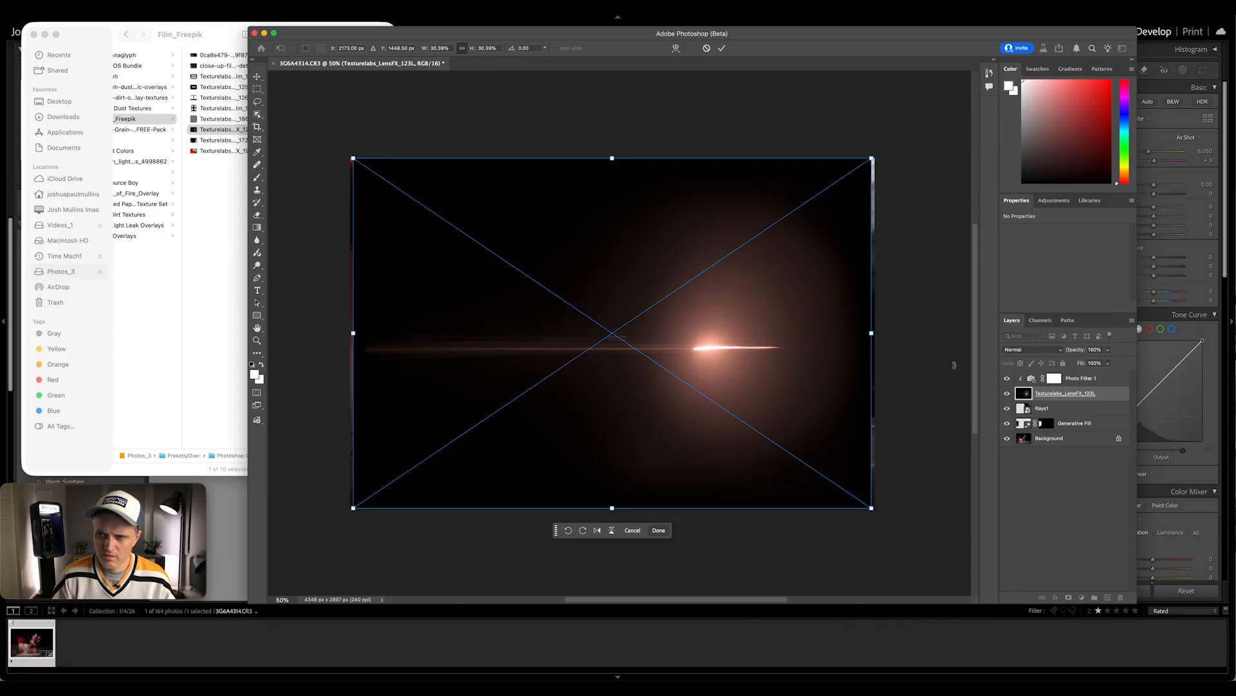
pyautogui.click(1048, 351)
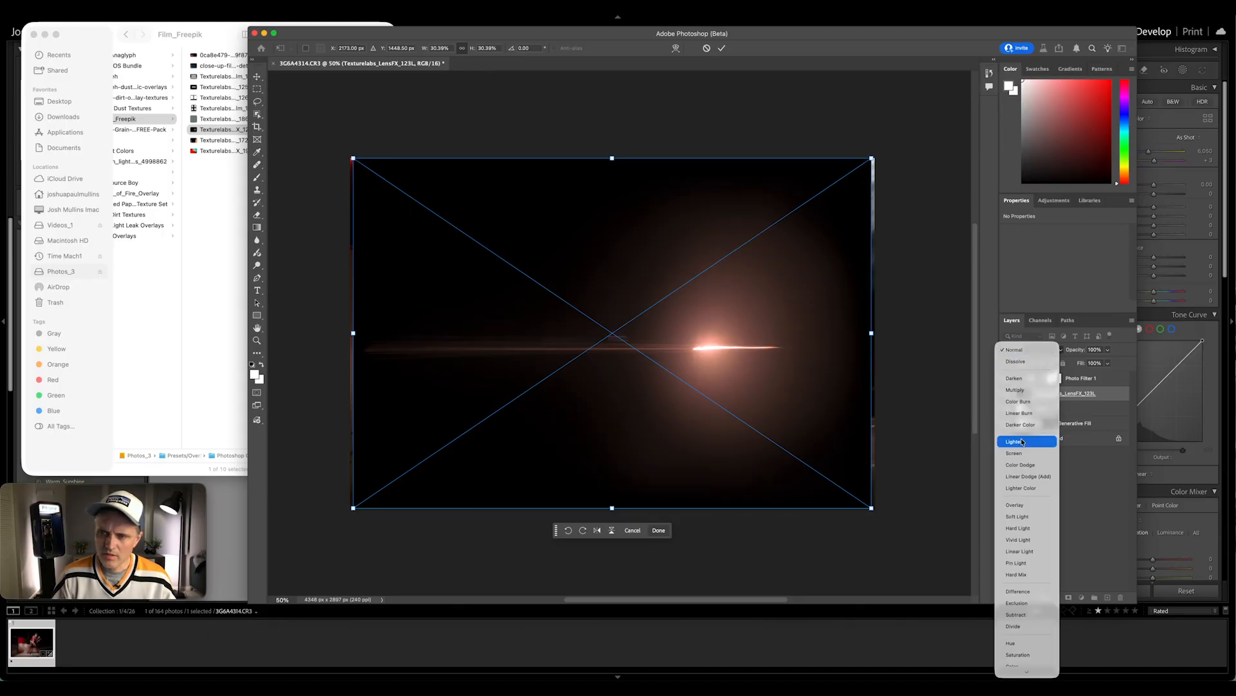
pyautogui.click(1008, 452)
# Shrink and slightly tilt the lens flare on the ice near the player's skate, and reduce its opacity to 42%
pyautogui.moveTo(872, 509); pyautogui.dragTo(700, 392)
pyautogui.moveTo(667, 356); pyautogui.dragTo(705, 460)
pyautogui.click(1108, 350)
pyautogui.moveTo(1109, 363); pyautogui.dragTo(1097, 363)
pyautogui.moveTo(692, 443); pyautogui.dragTo(699, 456)
pyautogui.moveTo(770, 507); pyautogui.dragTo(777, 491)
pyautogui.click(1064, 463)
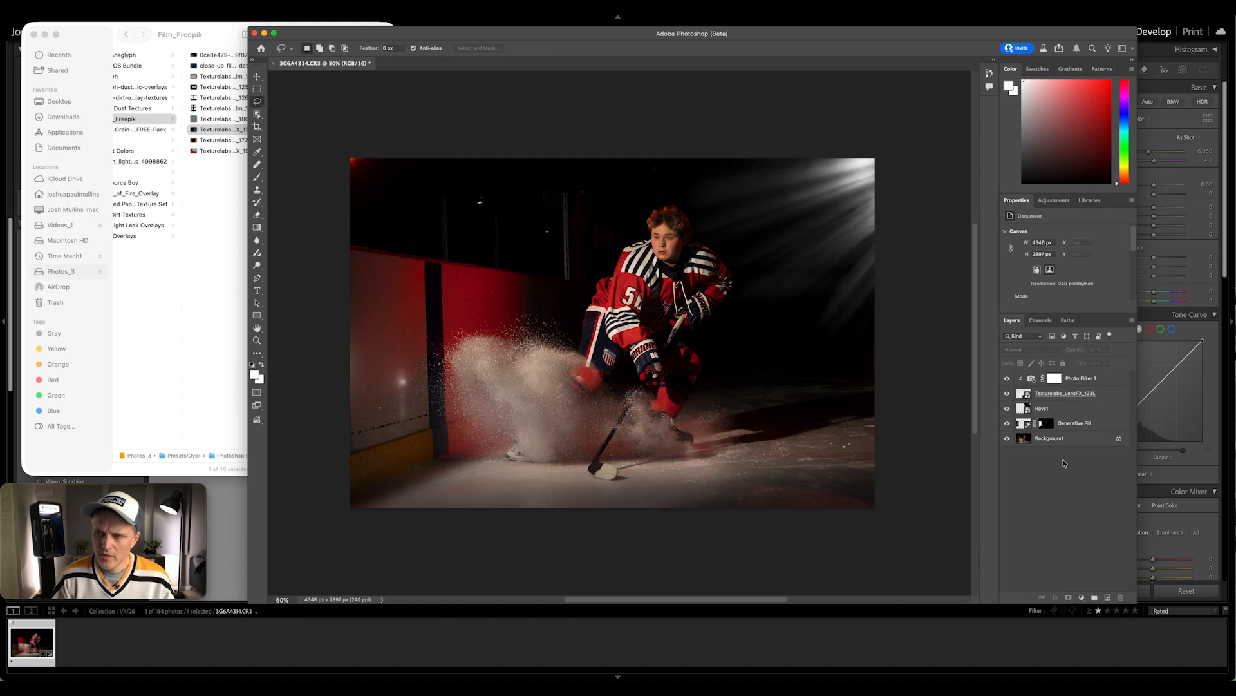
# Duplicate the Texturelabs_LensFX_123L layer and transform the copy onto the ice by the boards
pyautogui.click(1105, 394)
pyautogui.rightClick(1105, 392)
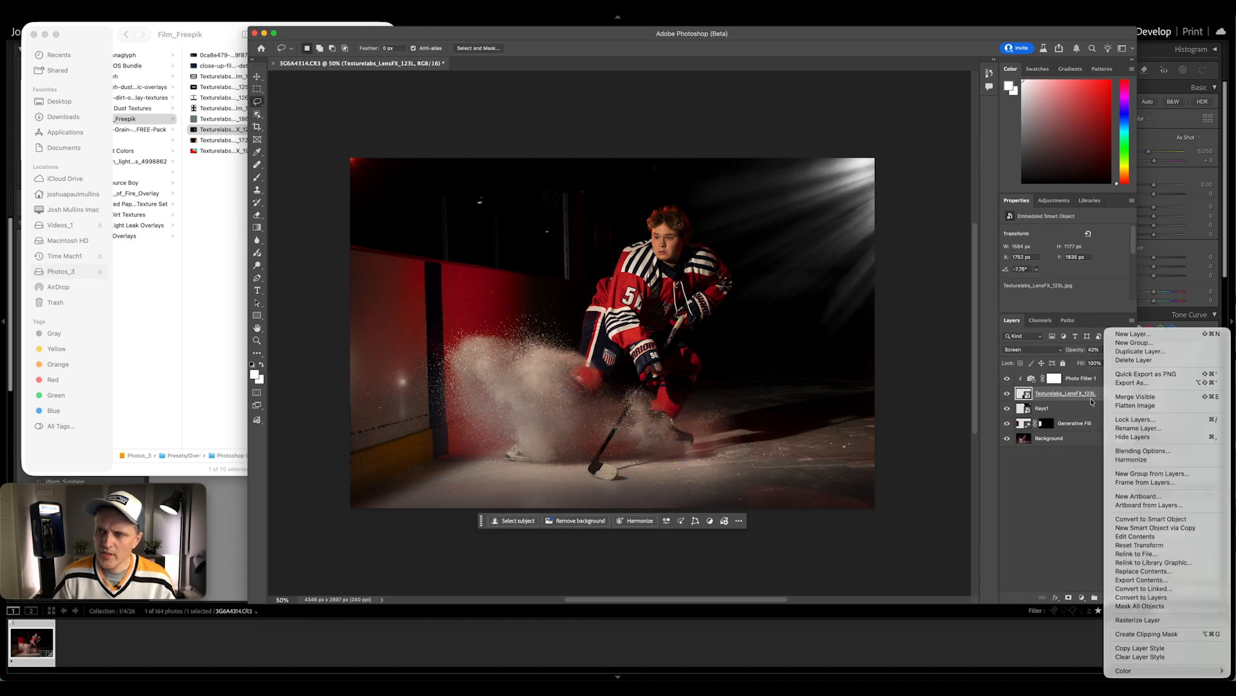
pyautogui.click(1128, 353)
pyautogui.press('super+t')
pyautogui.moveTo(707, 465); pyautogui.dragTo(505, 476)
pyautogui.moveTo(573, 513)
pyautogui.mouseDown()
pyautogui.moveTo(548, 523)
pyautogui.moveTo(562, 515)
pyautogui.mouseUp()
# Set the lens flare copy's opacity to 83% and switch to the Eraser tool
pyautogui.click(1108, 349)
pyautogui.moveTo(1105, 363); pyautogui.dragTo(1112, 364)
pyautogui.press('Return')
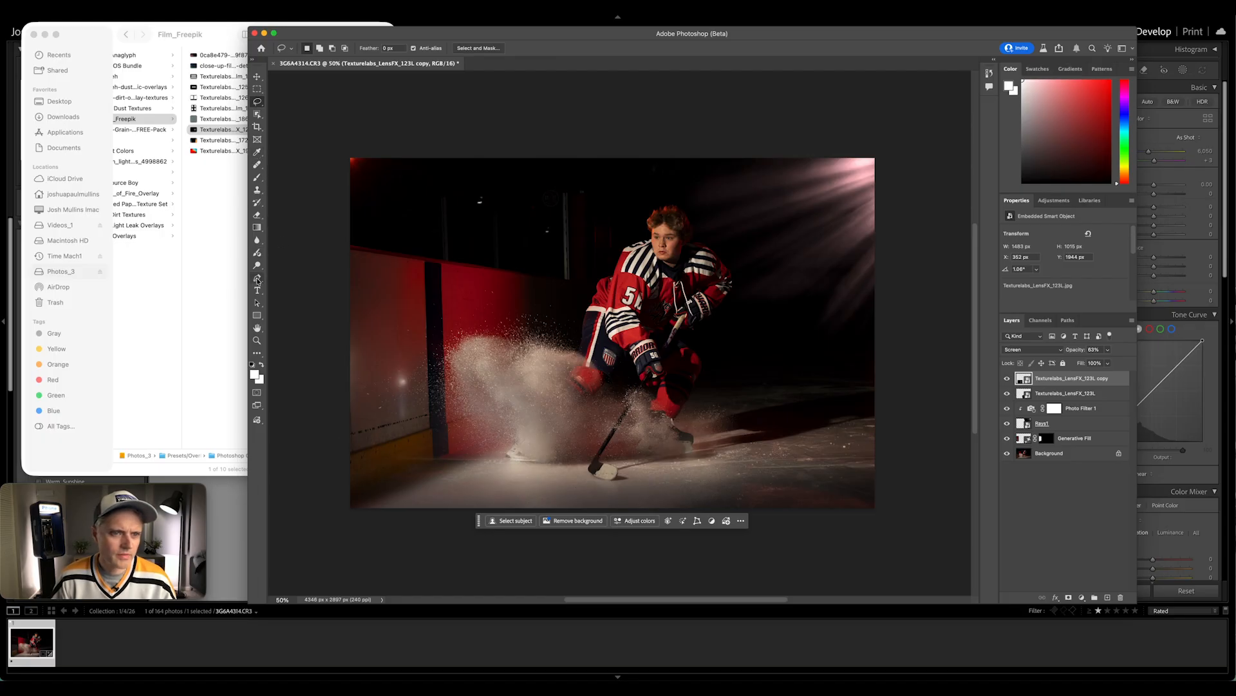
pyautogui.press('e')
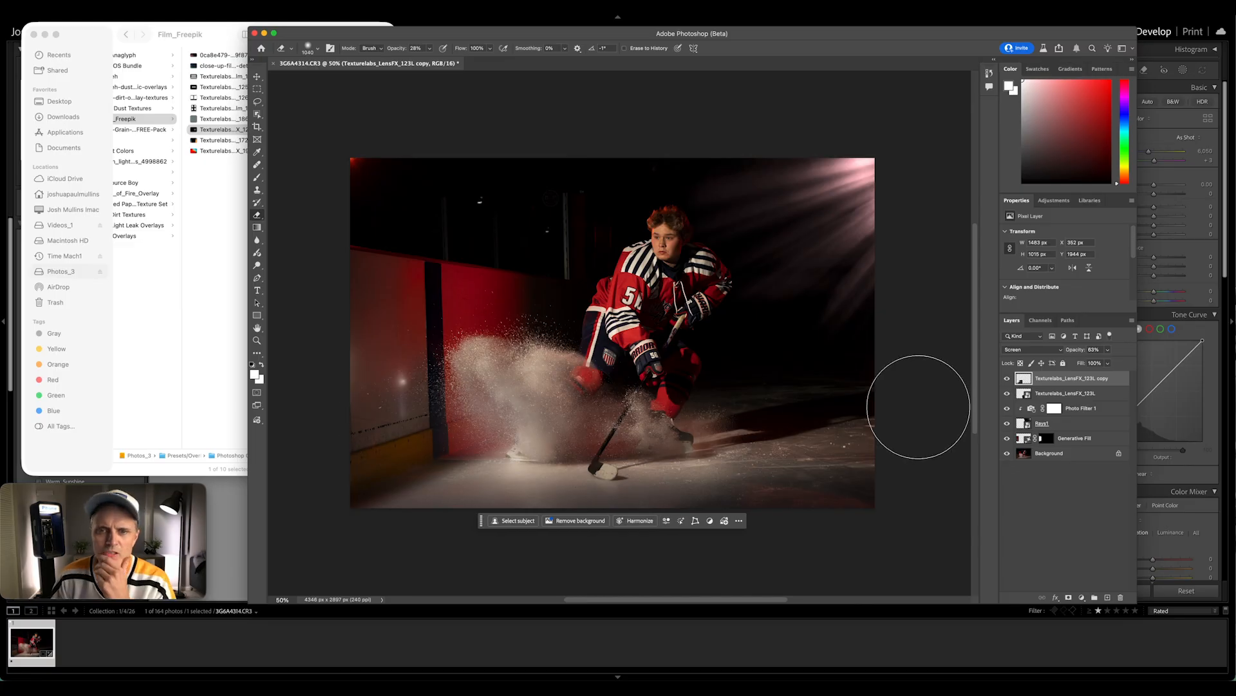
# Browse to the Neon_light_leaks_glows_4998862 folder in Finder and fit NEON_Vivid_Light_Effects_03 over the boards side of the photo
pyautogui.click(210, 33)
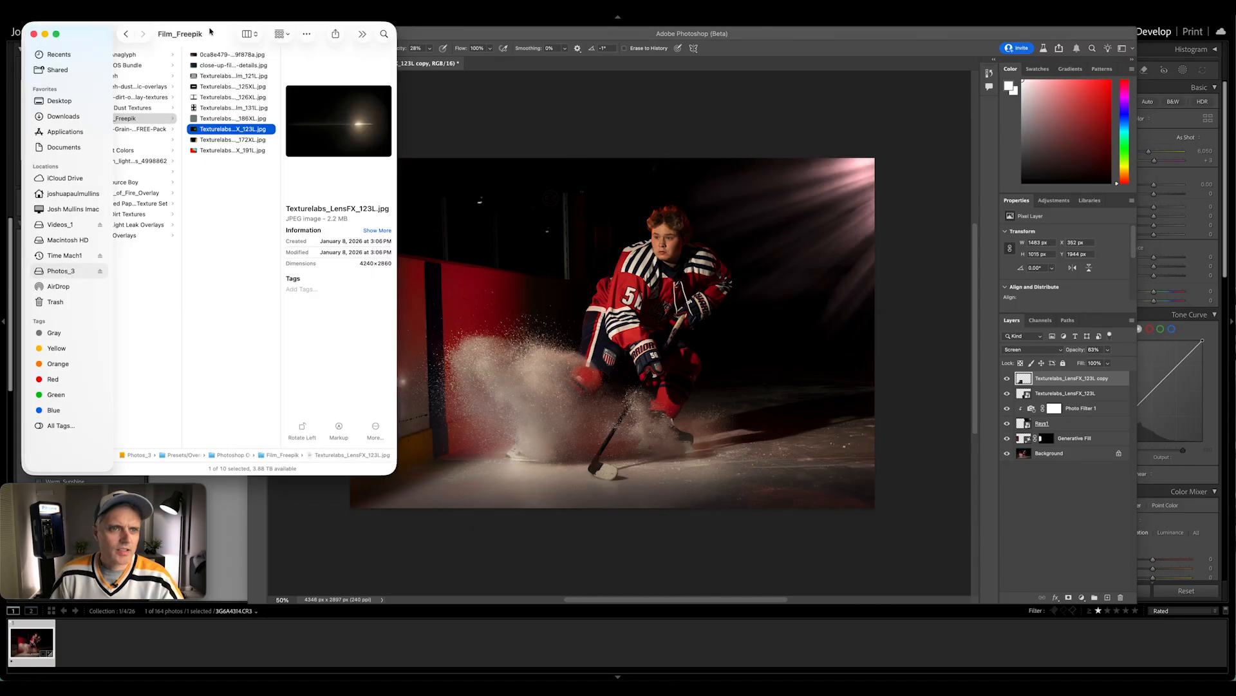
pyautogui.press('Down')
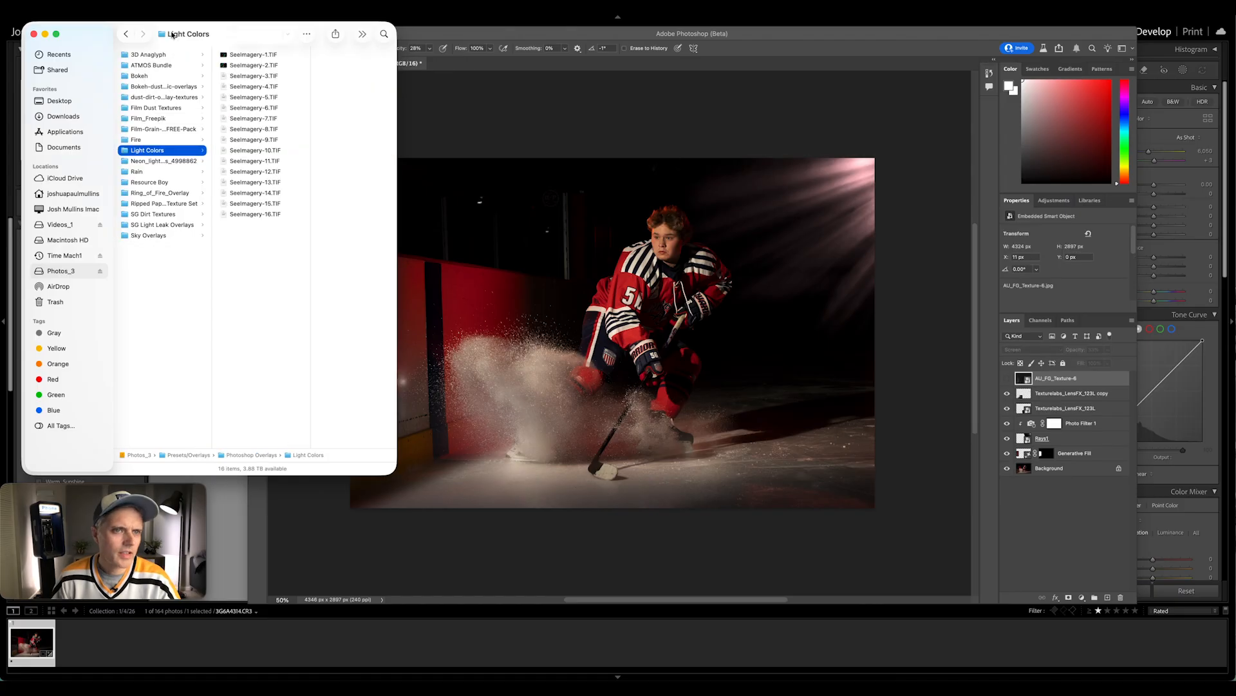
pyautogui.press('Down')
pyautogui.press('Right')
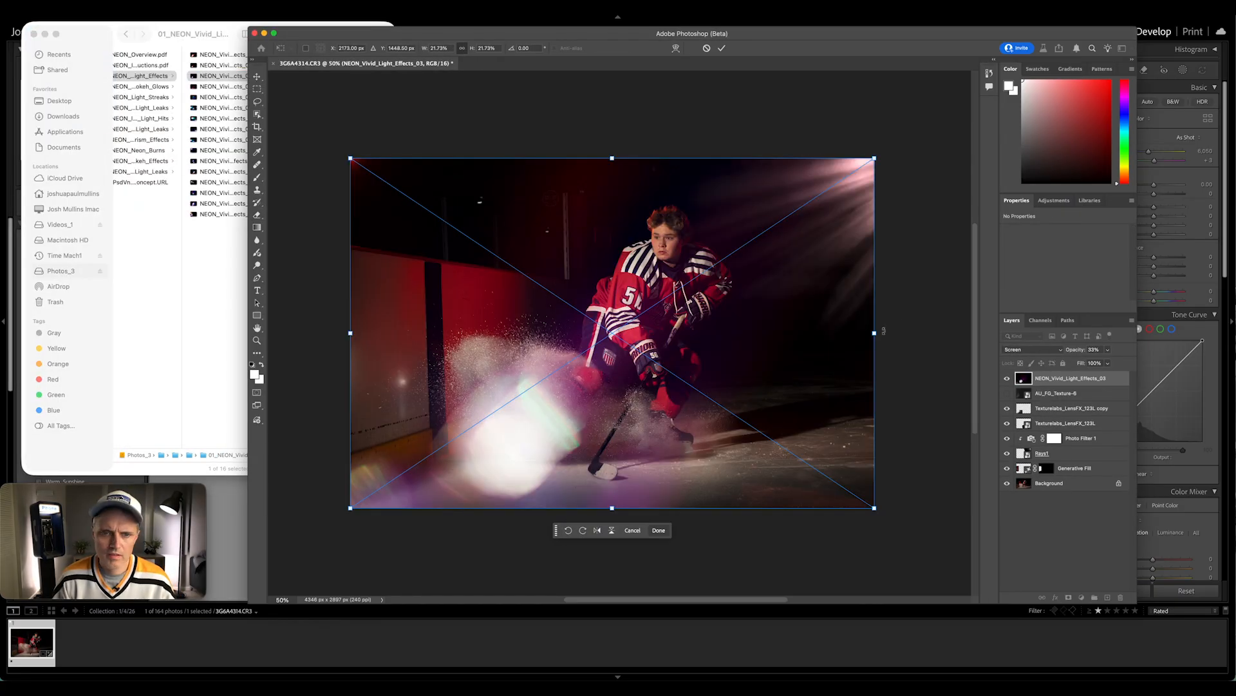
pyautogui.moveTo(612, 335); pyautogui.dragTo(545, 359)
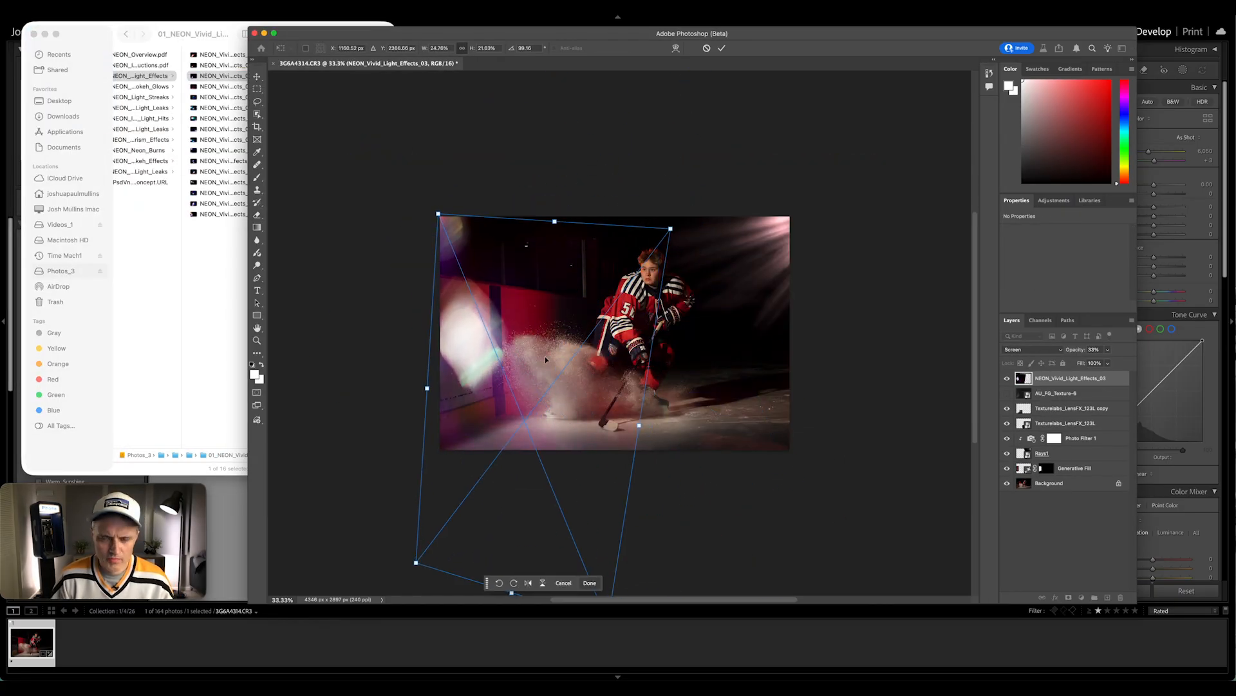
pyautogui.press('Return')
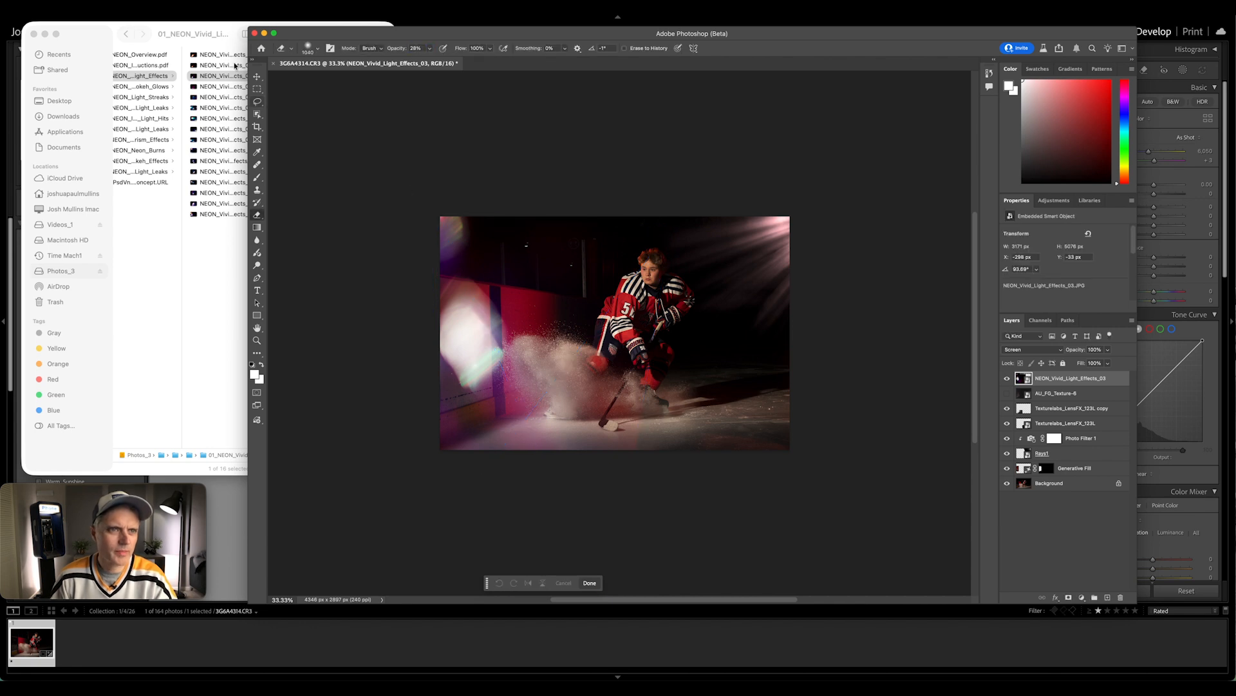
# Place NEON_Vivid_Light_Effects_06 from Finder into the photo and set its blend mode to Screen
pyautogui.click(207, 37)
pyautogui.click(185, 108)
pyautogui.moveTo(195, 109); pyautogui.dragTo(601, 376)
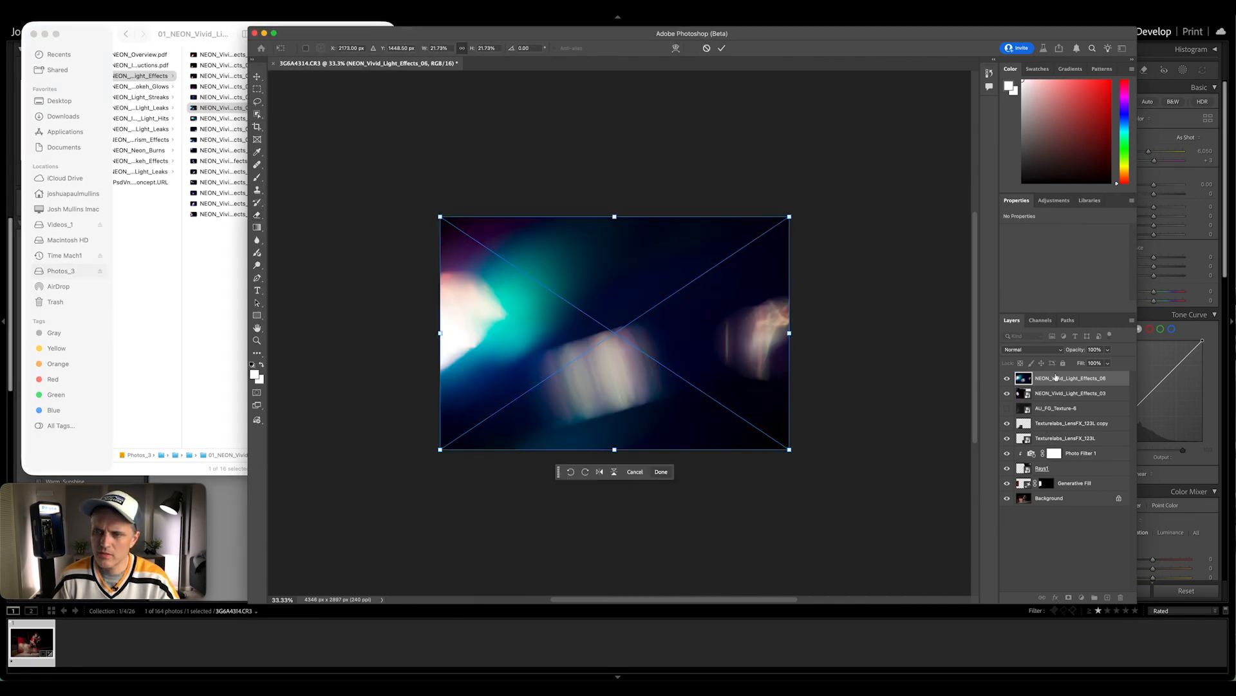
pyautogui.press('Return')
pyautogui.click(1033, 350)
pyautogui.click(1025, 445)
# Transform the NEON_Vivid_Light_Effects_06 layer and hide the NEON_Vivid_Light_Effects_03 layer
pyautogui.press('super+t')
pyautogui.moveTo(747, 452); pyautogui.dragTo(816, 483)
pyautogui.press('Return')
pyautogui.click(1008, 394)
# Enlarge and reposition the NEON_Vivid_Light_Effects_06 overlay beyond the canvas so its light streaks fall across the lower ice
pyautogui.press('super+t')
pyautogui.moveTo(757, 399); pyautogui.dragTo(802, 402)
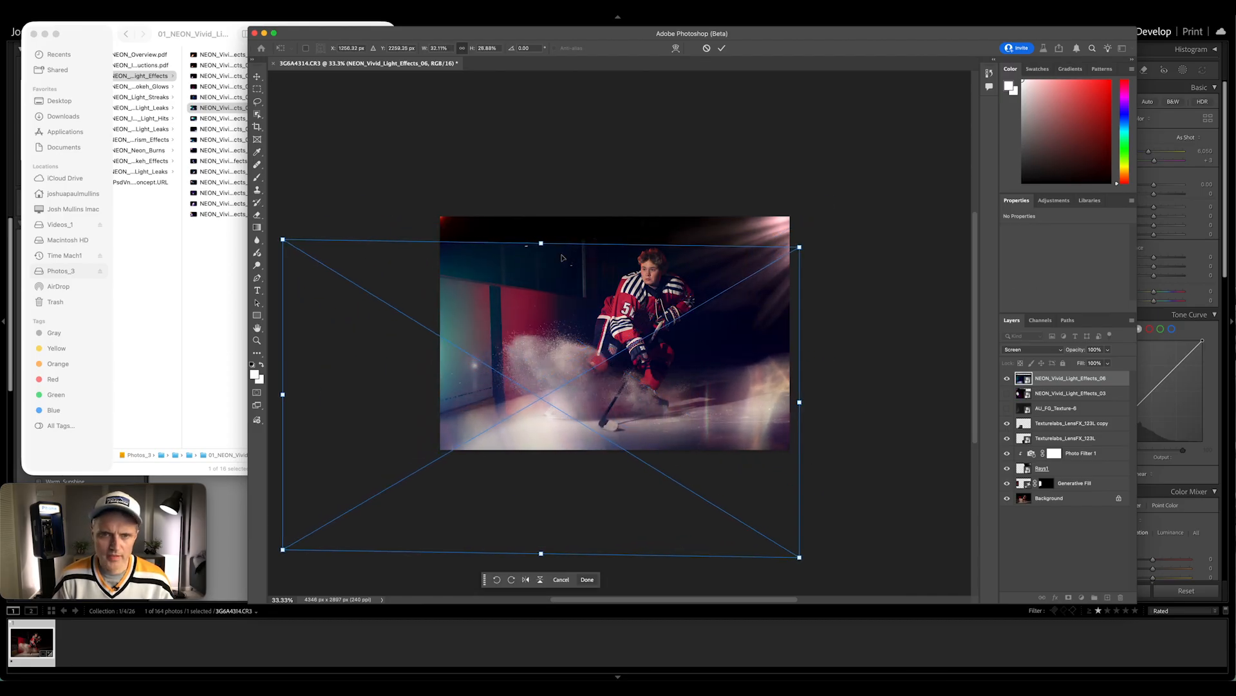
pyautogui.moveTo(541, 243); pyautogui.dragTo(547, 210)
pyautogui.press('super+minus')
pyautogui.moveTo(561, 497); pyautogui.dragTo(514, 532)
pyautogui.moveTo(762, 242); pyautogui.dragTo(800, 236)
pyautogui.moveTo(515, 385); pyautogui.dragTo(501, 383)
pyautogui.press('super+minus')
pyautogui.moveTo(409, 470); pyautogui.dragTo(362, 517)
pyautogui.press('Return')
pyautogui.press('super+plus')
pyautogui.press('super+plus')
pyautogui.press('super+plus')
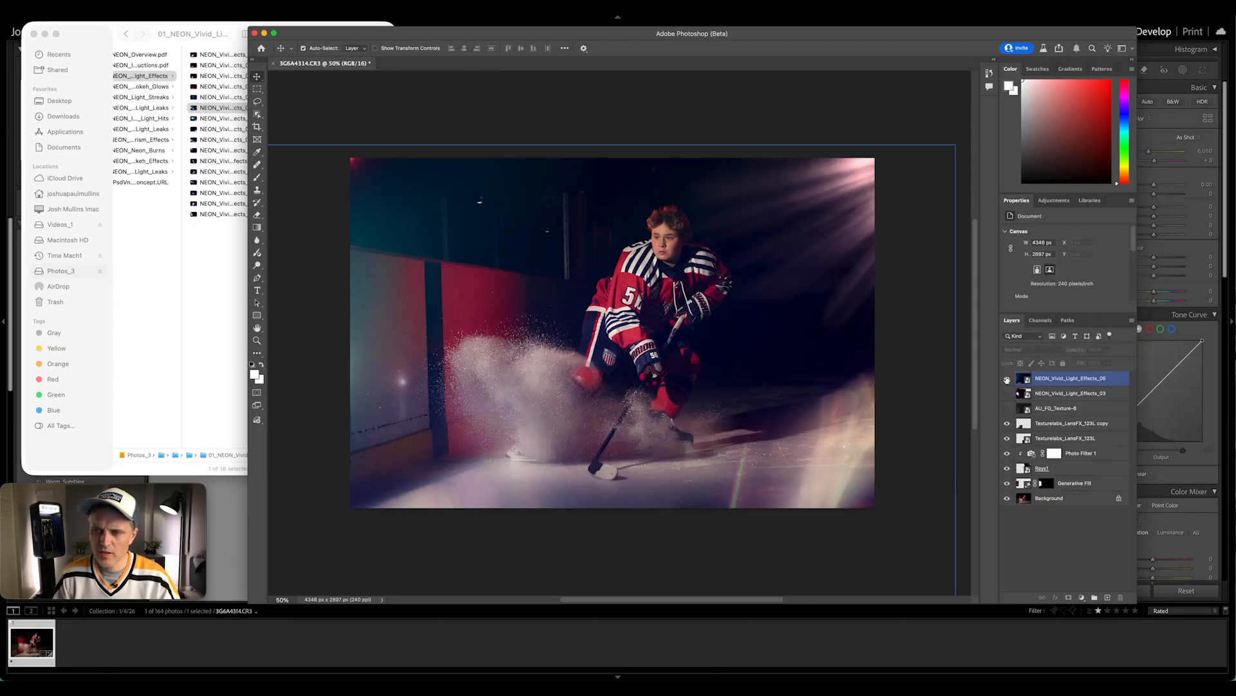
# Set the NEON_Vivid_Light_Effects_06 layer's opacity to 63% and partly erase its glow over the boards with the Eraser at 28% opacity
pyautogui.press('6')
pyautogui.press('3')
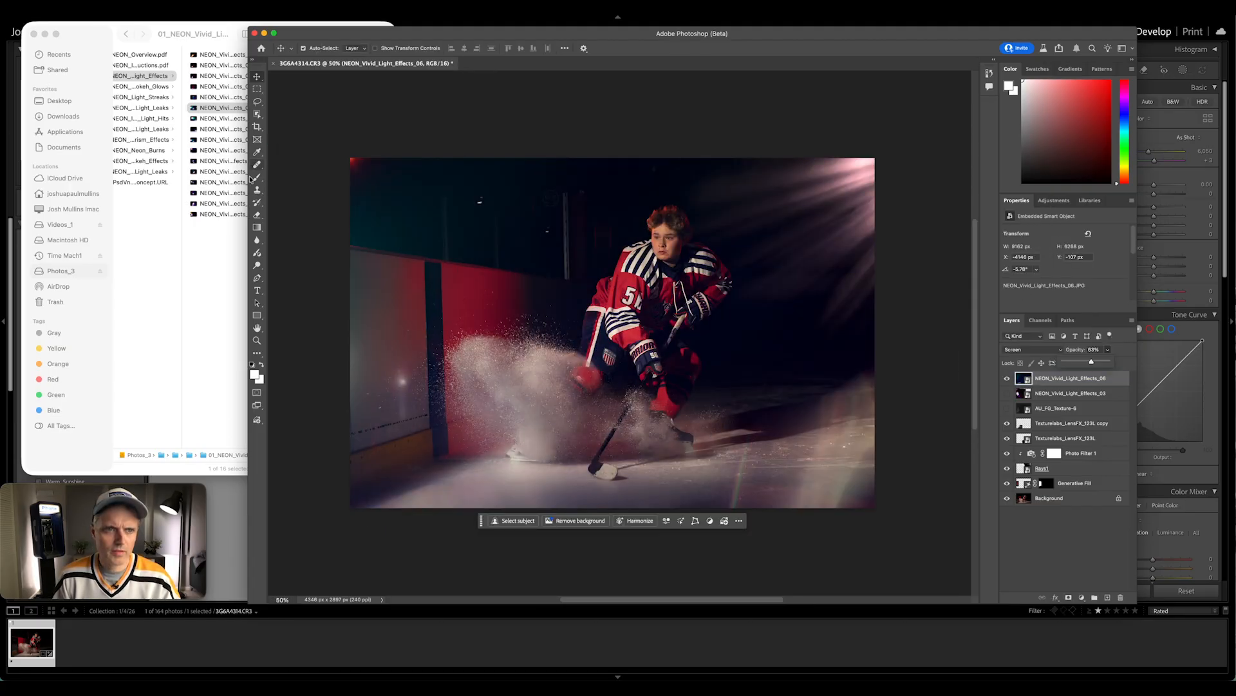
pyautogui.click(257, 214)
pyautogui.click(364, 324)
pyautogui.press('Return')
pyautogui.moveTo(368, 306)
pyautogui.mouseDown()
pyautogui.moveTo(339, 298)
pyautogui.moveTo(347, 371)
pyautogui.mouseUp()
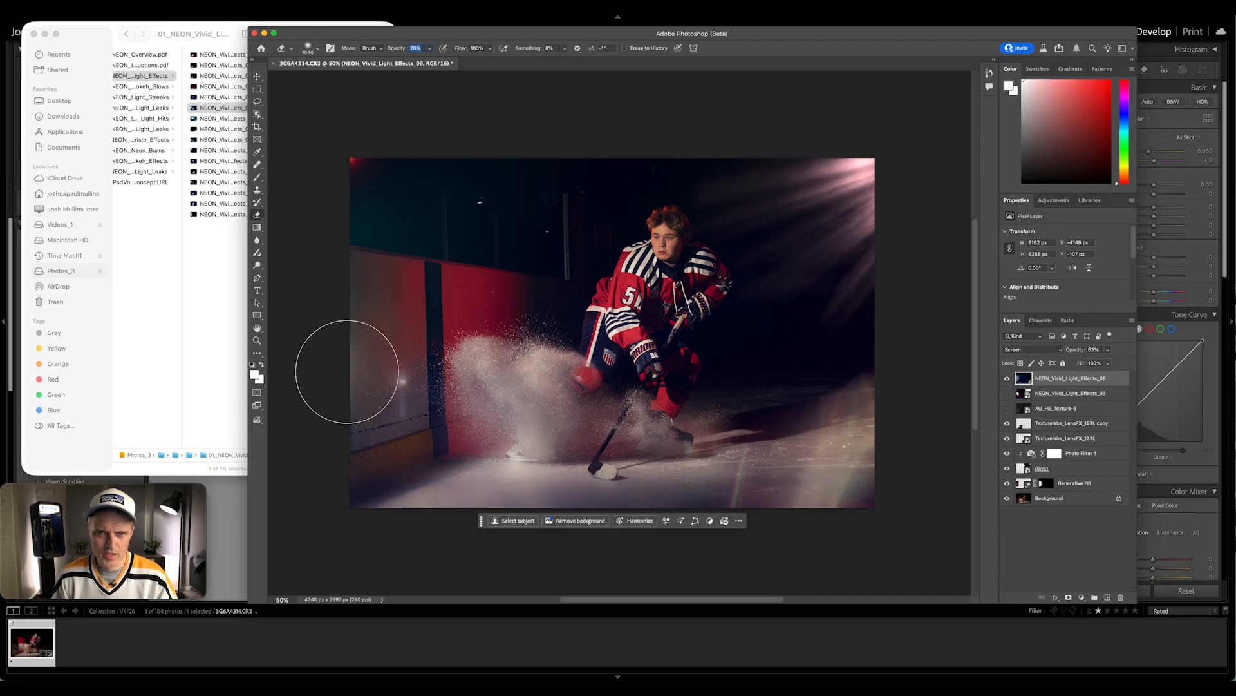
pyautogui.press('Return')
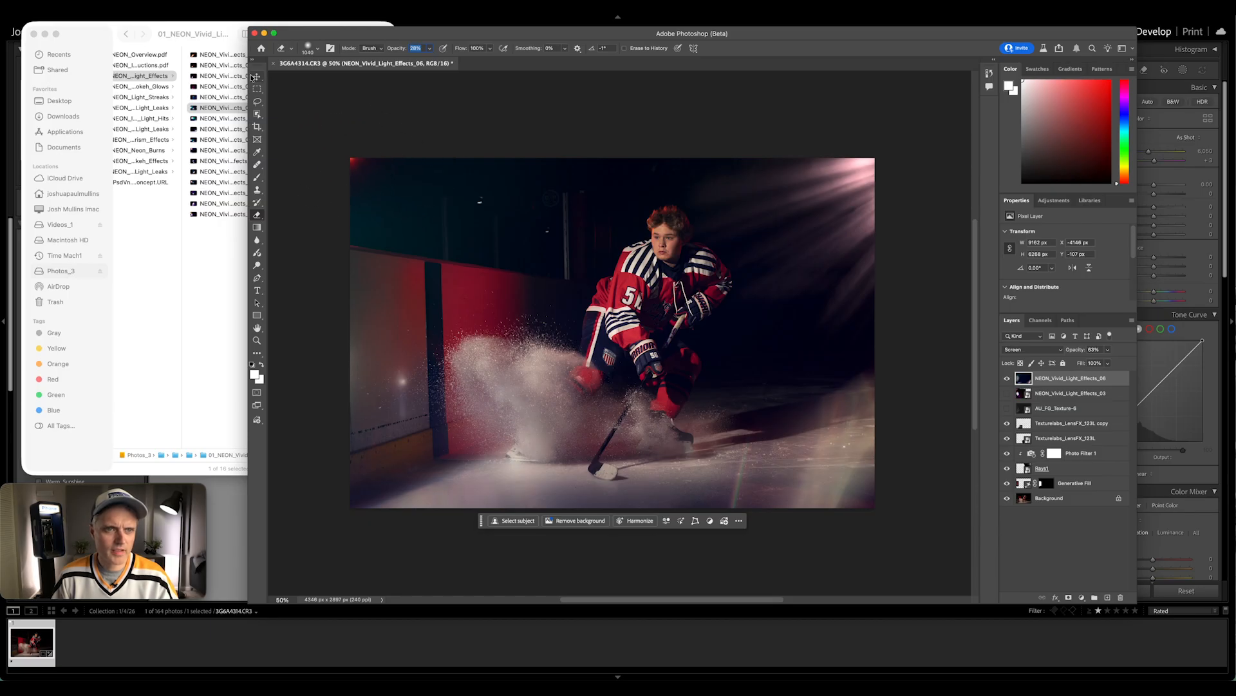
pyautogui.click(256, 77)
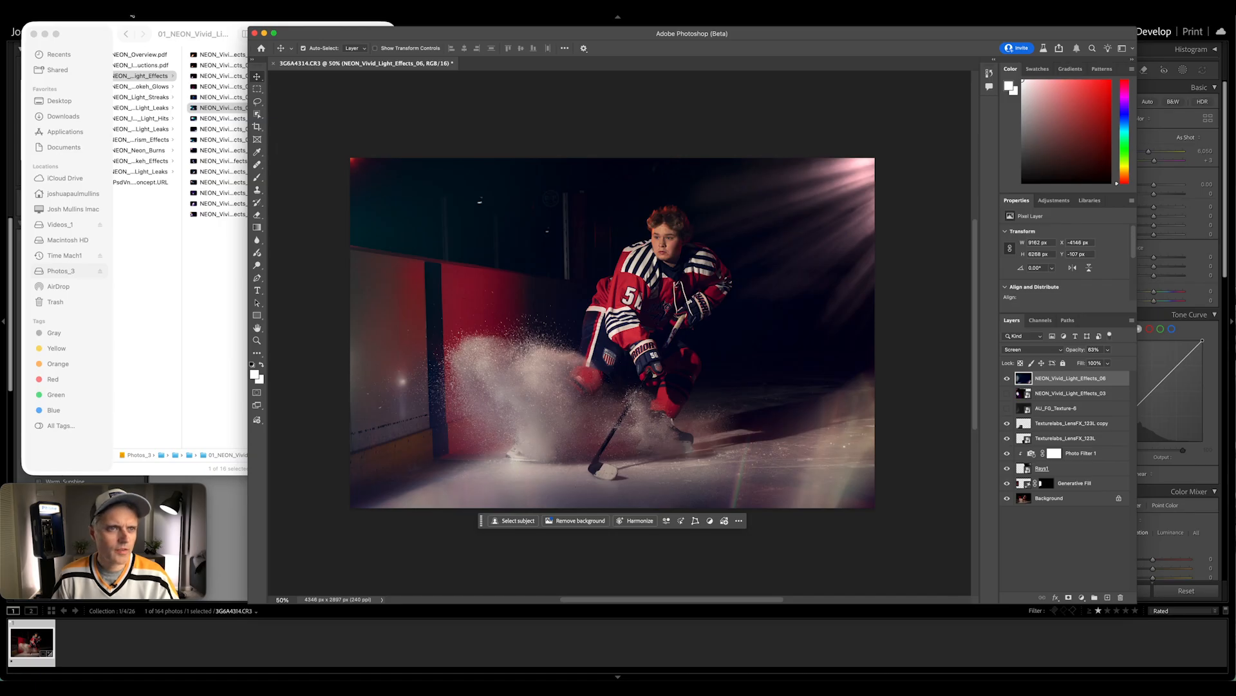
# Place Lens Flare 7.jpg from the ATMOS 4 Overlays folder in Finder into the photo and set its blend mode to Screen
pyautogui.click(177, 34)
pyautogui.press('Left')
pyautogui.press('Left')
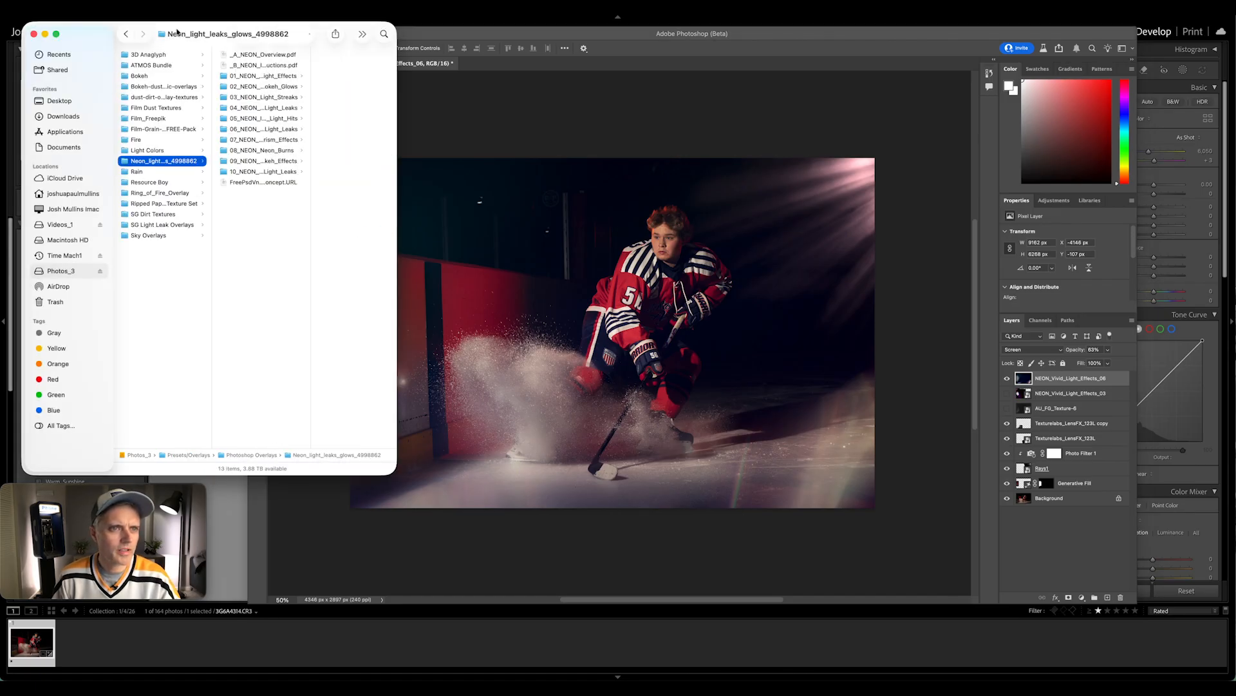
pyautogui.press('Down')
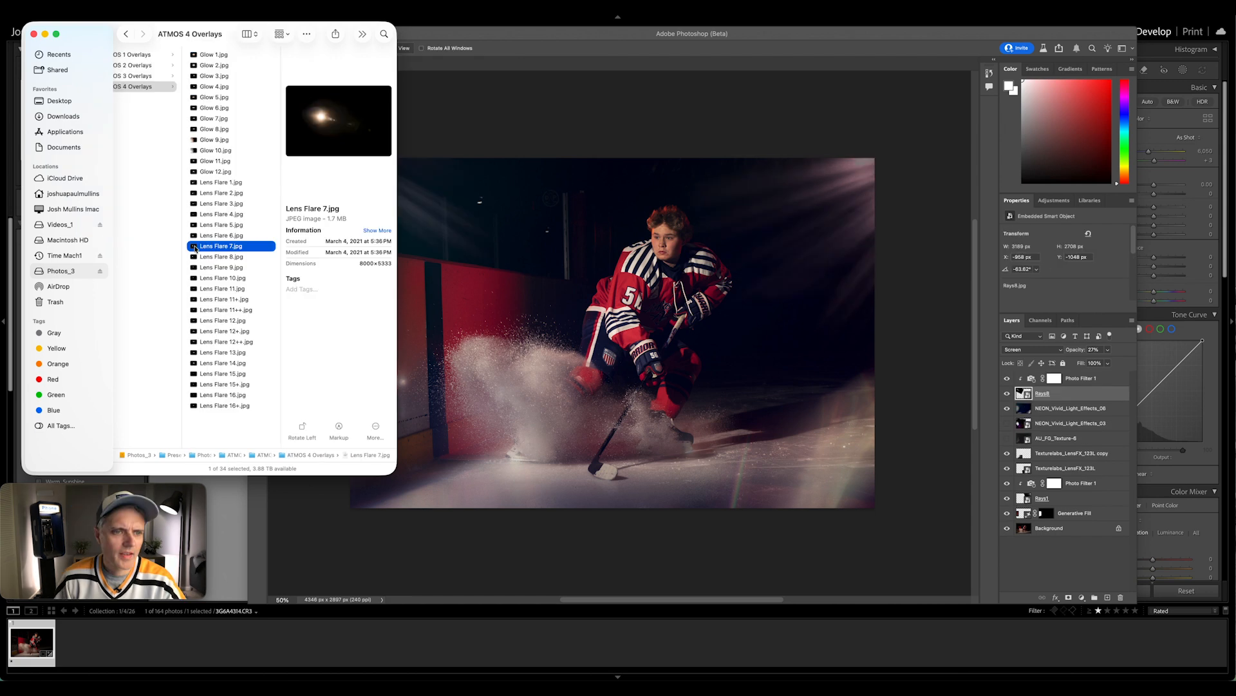
pyautogui.moveTo(221, 246); pyautogui.dragTo(476, 246)
pyautogui.click(1039, 350)
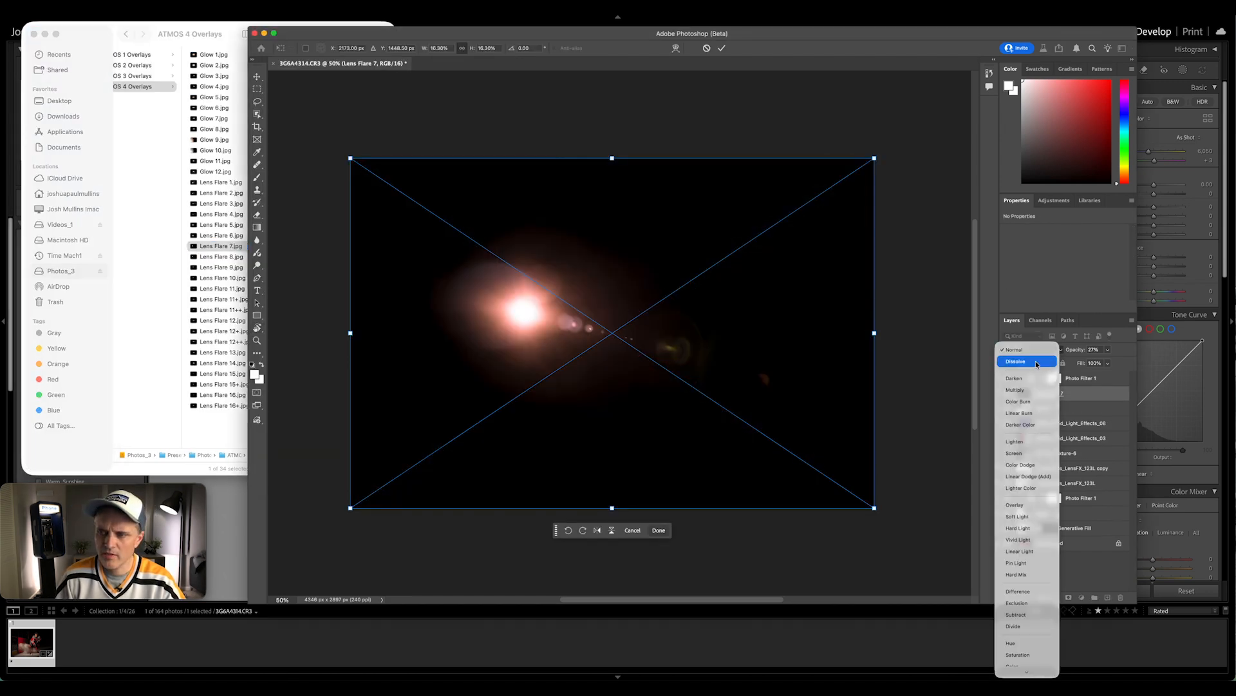
pyautogui.click(1028, 454)
# Move the Lens Flare 7 overlay into the photo's upper-left corner and delete the layer directly beneath it
pyautogui.moveTo(620, 317); pyautogui.dragTo(443, 206)
pyautogui.press('Return')
pyautogui.click(1043, 408)
pyautogui.press('Delete')
# Transform the Lens Flare 7 layer to a rotation of 7.55° and save the document
pyautogui.click(1050, 394)
pyautogui.press('super+t')
pyautogui.press('Return')
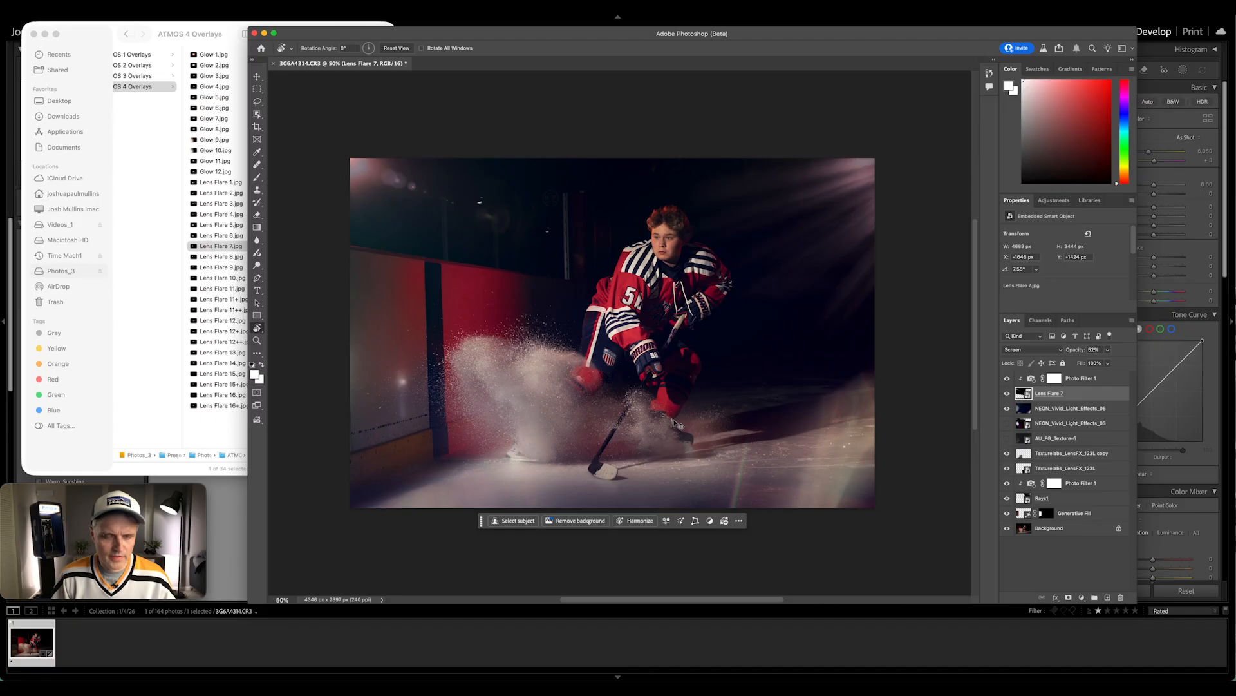
pyautogui.press('super+s')
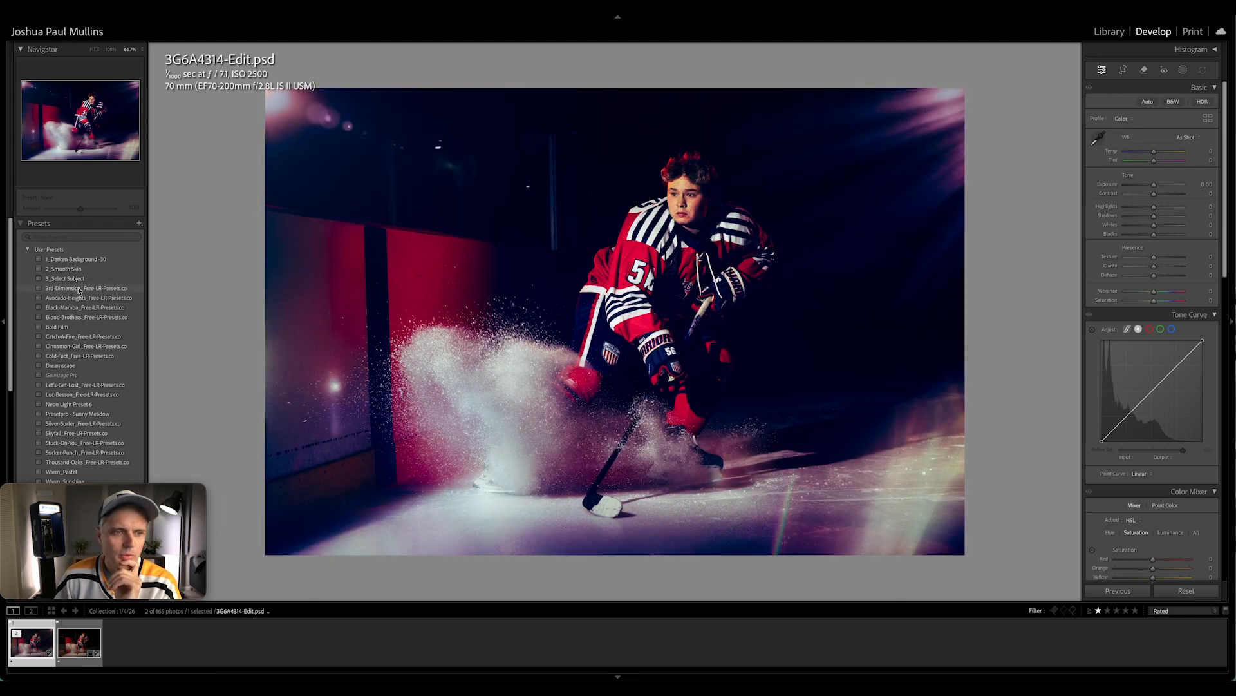
# In Lightroom Classic, apply the 3rd-Dimension_Free-LR-Presets.co preset to 3G6A4314-Edit.psd and set Exposure to +0.60
pyautogui.click(79, 289)
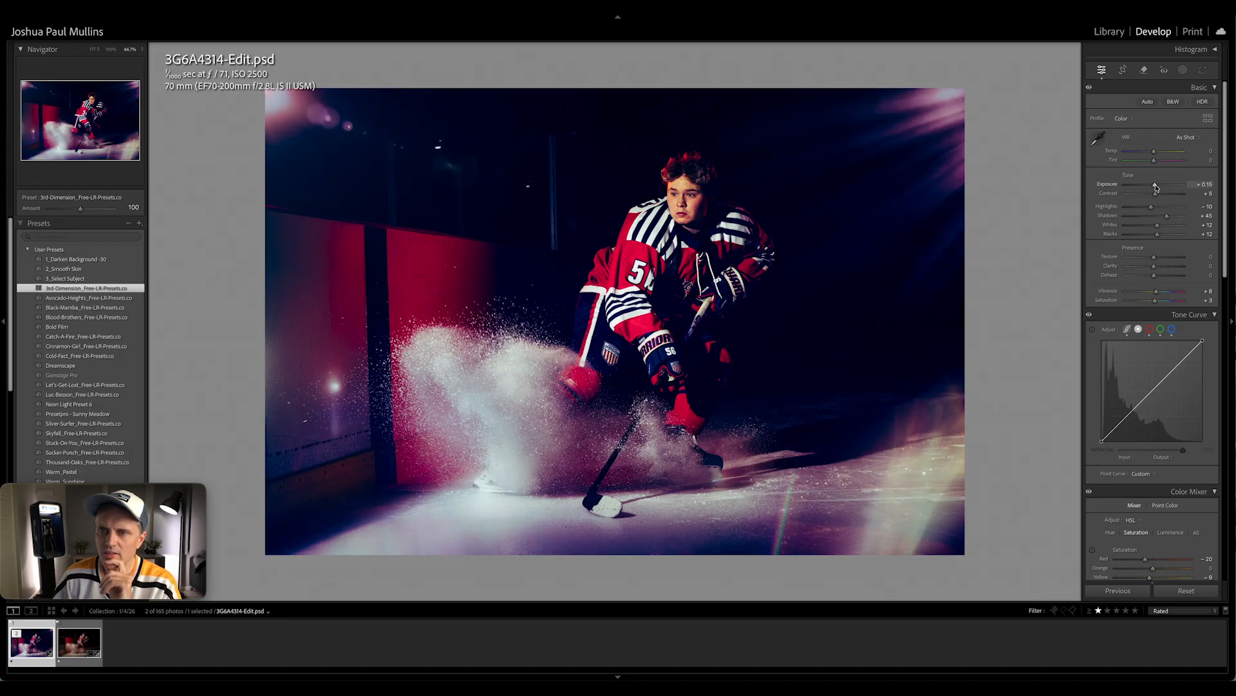
pyautogui.moveTo(1154, 185); pyautogui.dragTo(1157, 185)
# Crop the hockey photo slightly tighter around its edges
pyautogui.press('r')
pyautogui.moveTo(1199, 134); pyautogui.dragTo(1202, 137)
pyautogui.press('r')
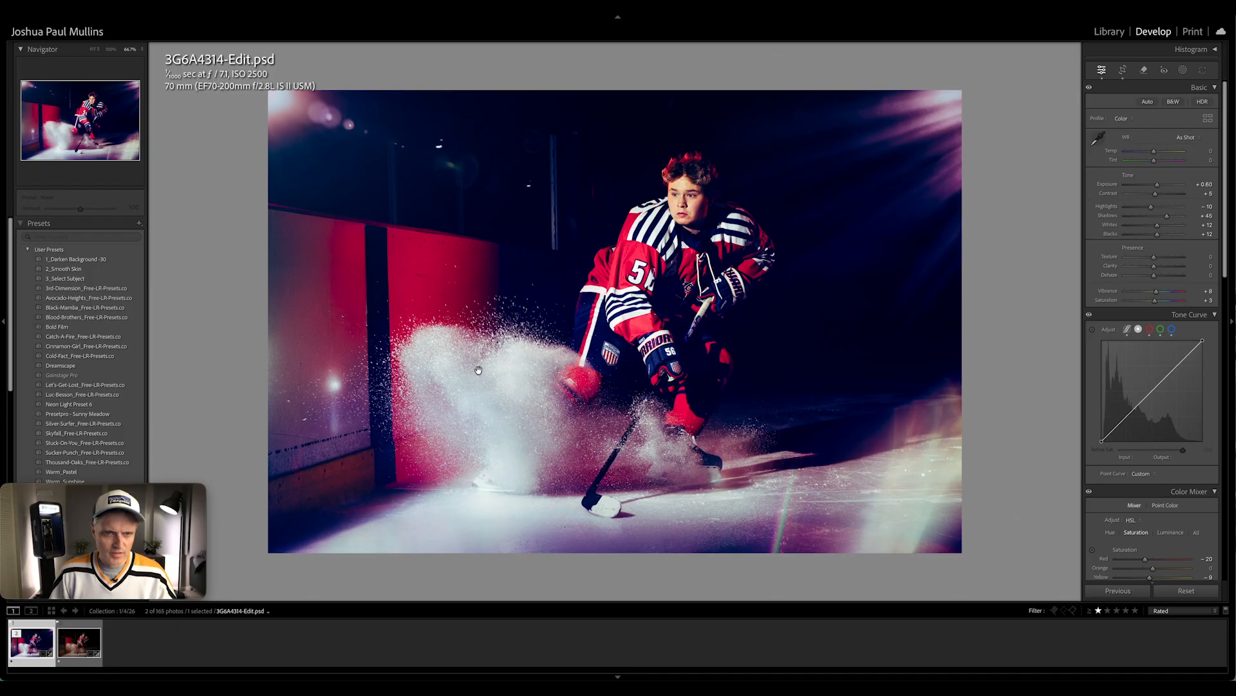
# Heal the marks on the red boards and the bright glare spot and blemishes on the nearer board panel
pyautogui.press('q')
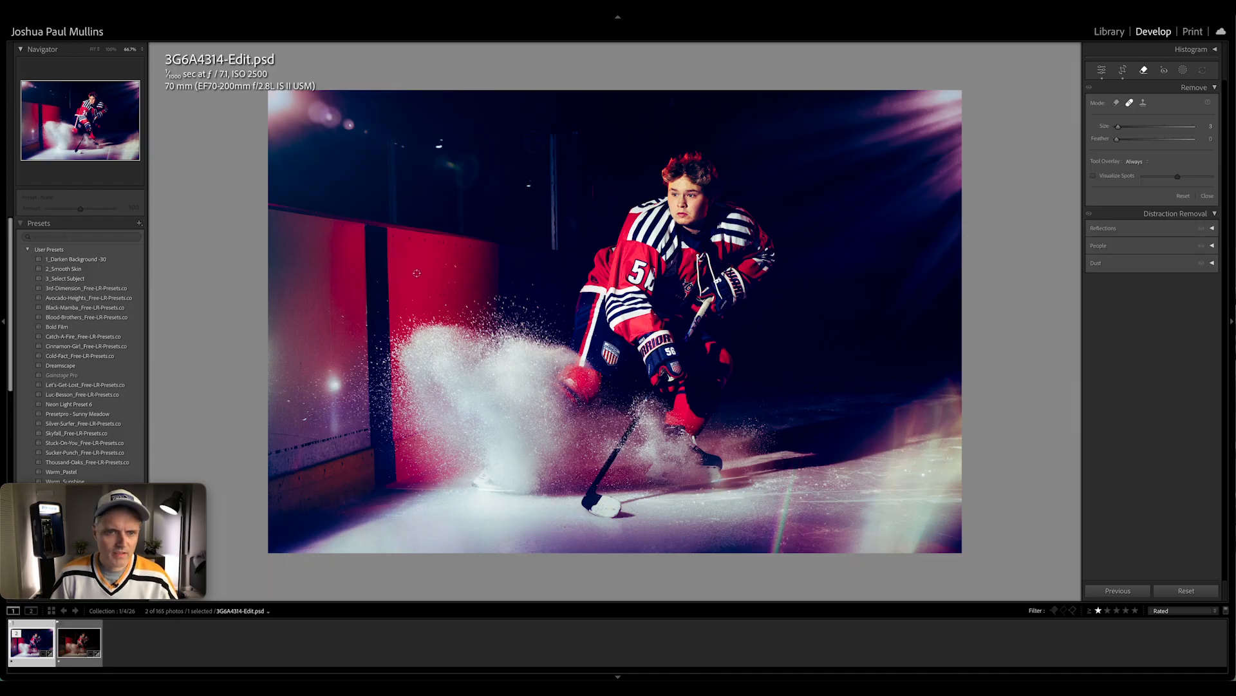
pyautogui.moveTo(415, 274); pyautogui.dragTo(422, 275)
pyautogui.click(438, 294)
pyautogui.click(446, 295)
pyautogui.click(293, 437)
pyautogui.moveTo(272, 450); pyautogui.dragTo(344, 438)
pyautogui.press(']')
pyautogui.press(']')
pyautogui.press(']')
pyautogui.press(']')
pyautogui.press(']')
pyautogui.press(']')
pyautogui.moveTo(334, 380); pyautogui.dragTo(334, 428)
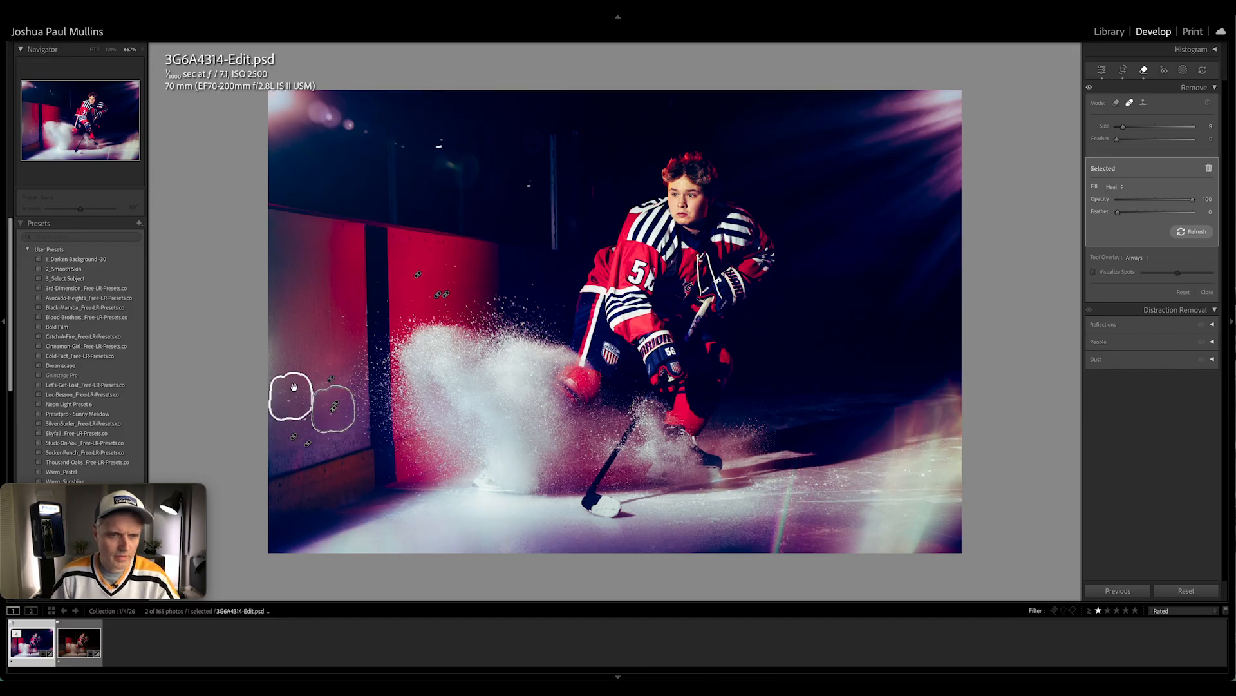
pyautogui.press('q')
# Darken the lower ice with two linear gradient masks and the left side of the boards with another, at Exposure -0.30
pyautogui.press('m')
pyautogui.moveTo(645, 544); pyautogui.dragTo(644, 420)
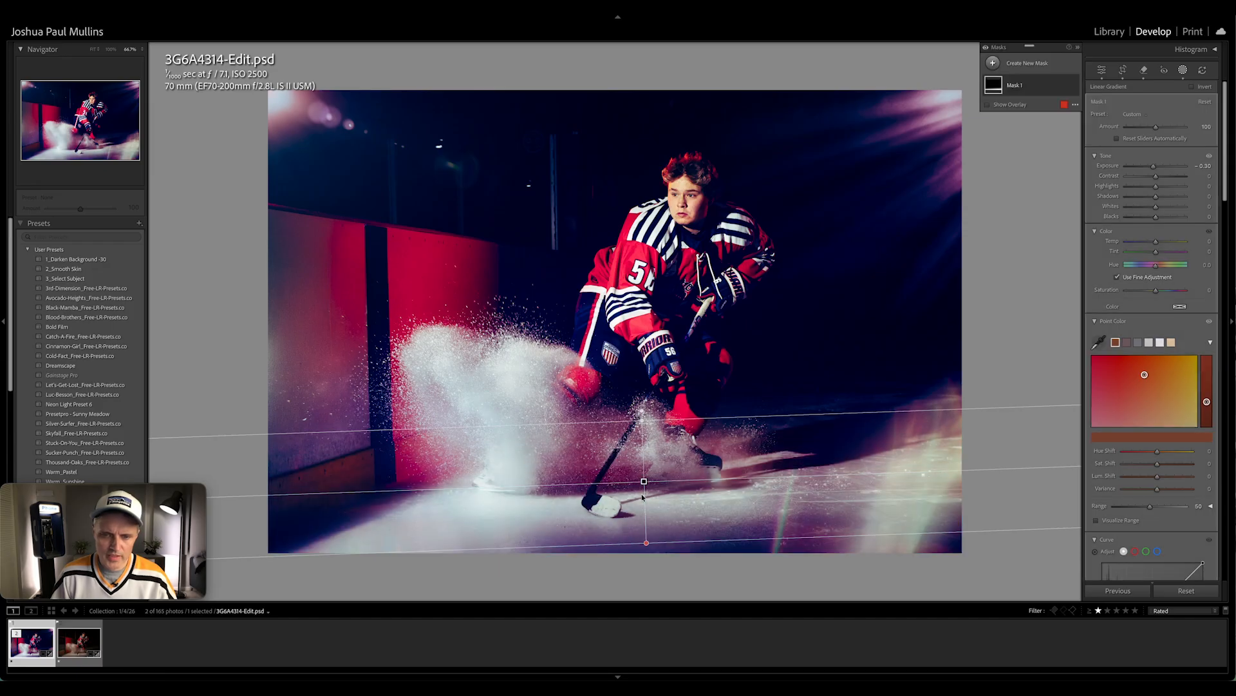
pyautogui.press('m')
pyautogui.moveTo(639, 532); pyautogui.dragTo(642, 414)
pyautogui.press('m')
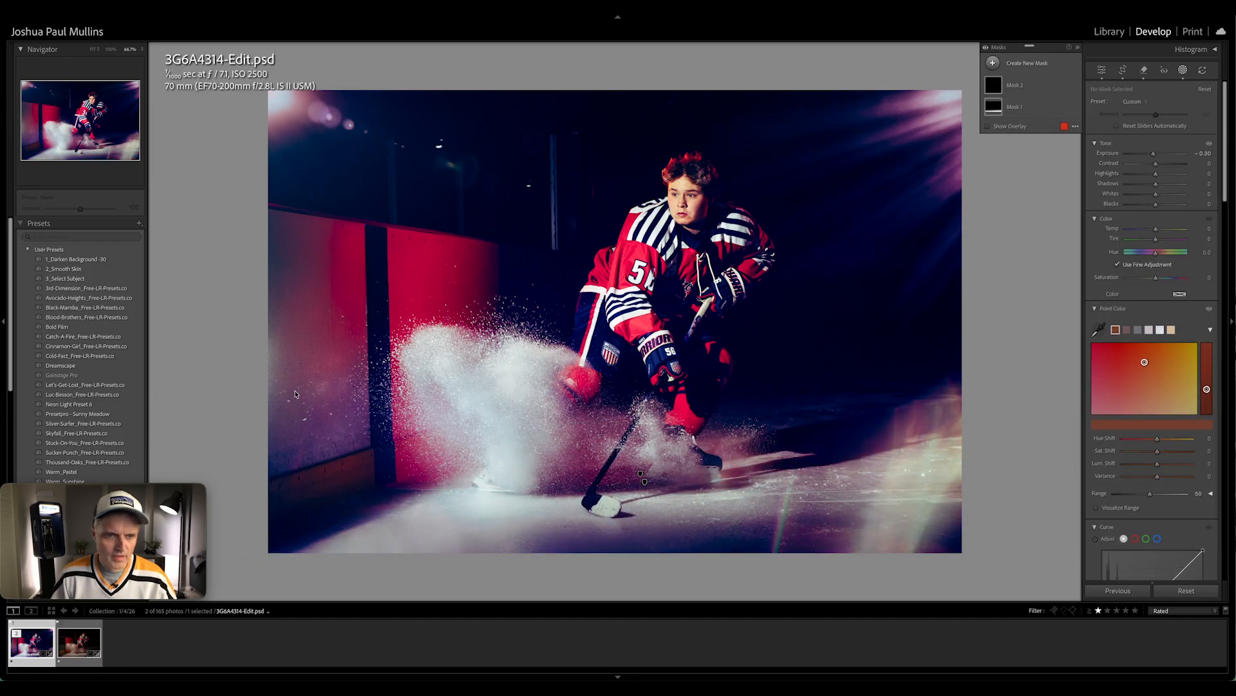
pyautogui.moveTo(279, 397)
pyautogui.mouseDown()
pyautogui.moveTo(411, 395)
pyautogui.moveTo(402, 385)
pyautogui.mouseUp()
pyautogui.press('d')
# Apply the 2_Smooth Skin preset and heal the small blemishes across the player's face
pyautogui.click(85, 270)
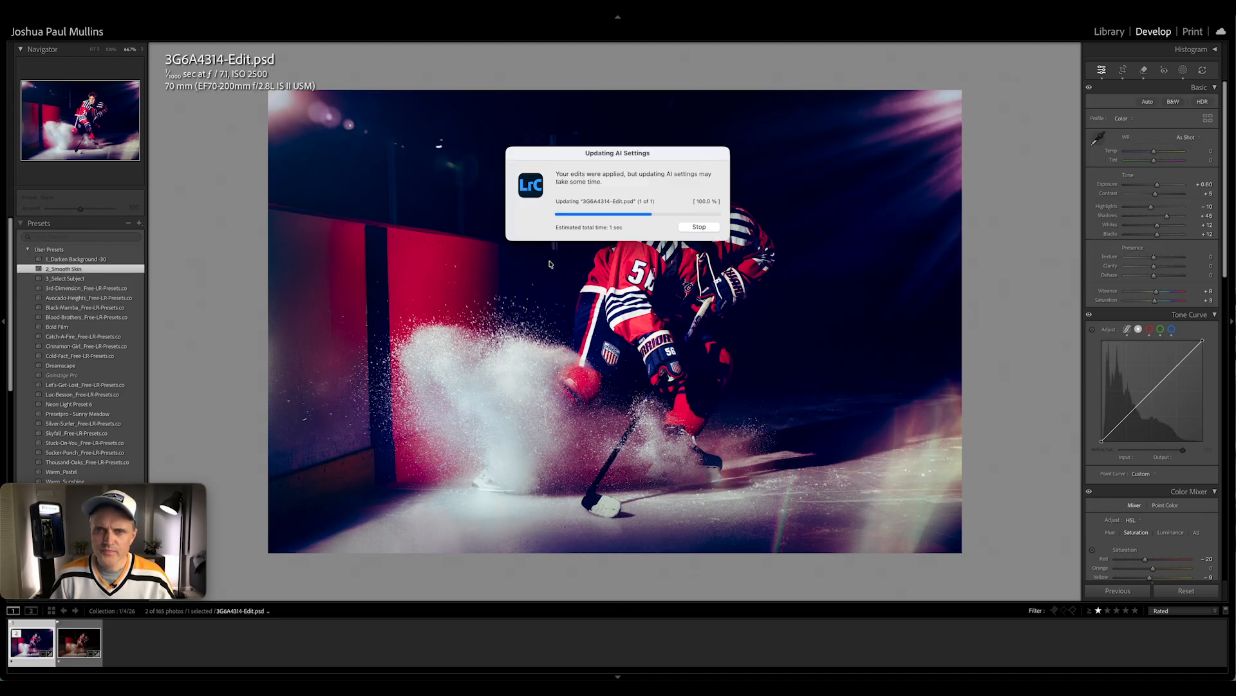
pyautogui.press('z')
pyautogui.moveTo(709, 149); pyautogui.dragTo(573, 336)
pyautogui.press('super+equal')
pyautogui.moveTo(639, 230); pyautogui.dragTo(579, 342)
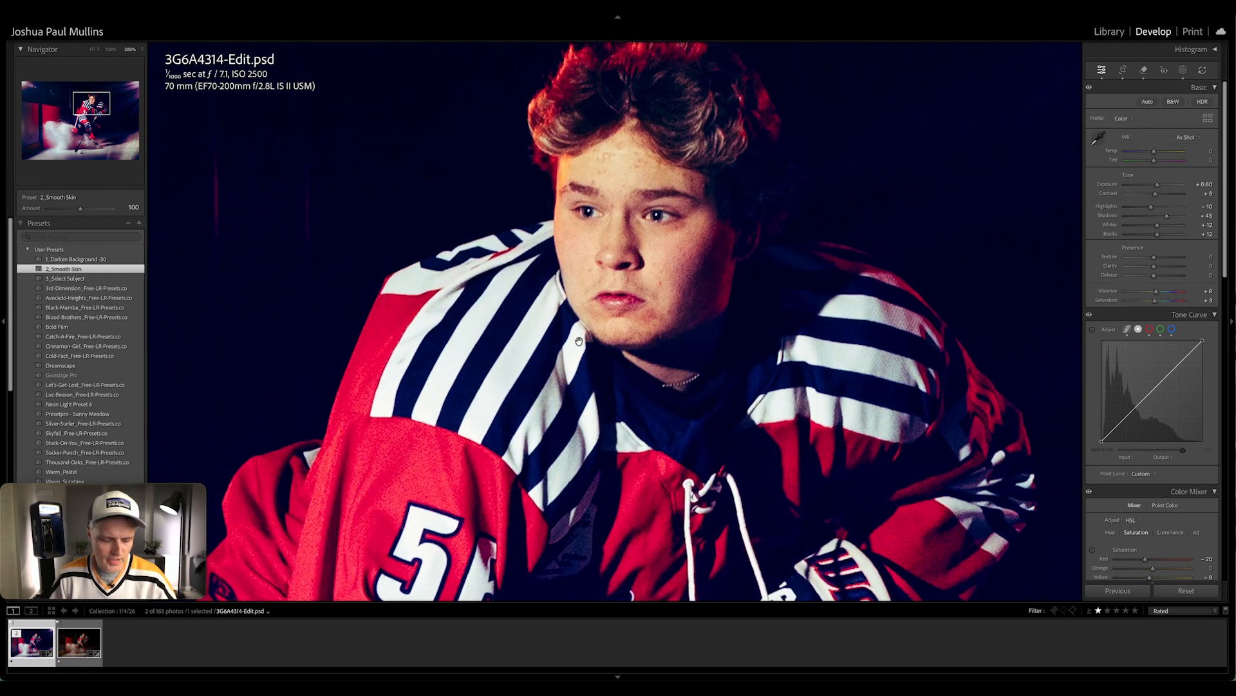
pyautogui.press('q')
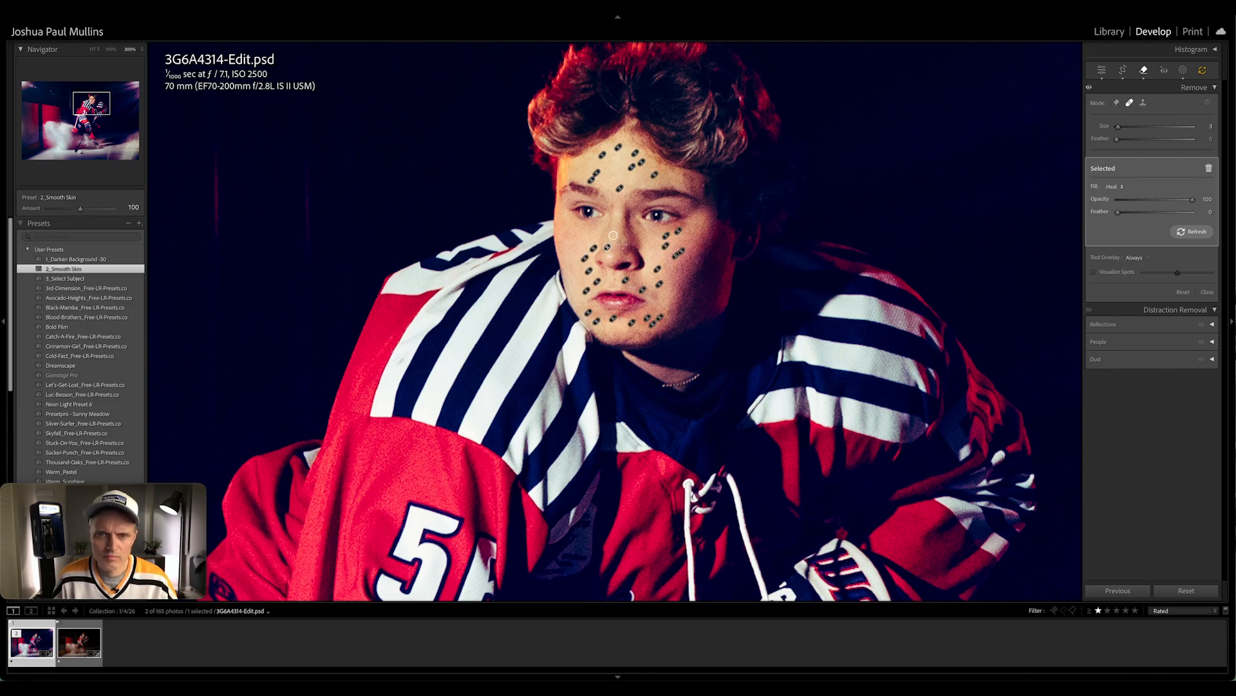
pyautogui.press('q')
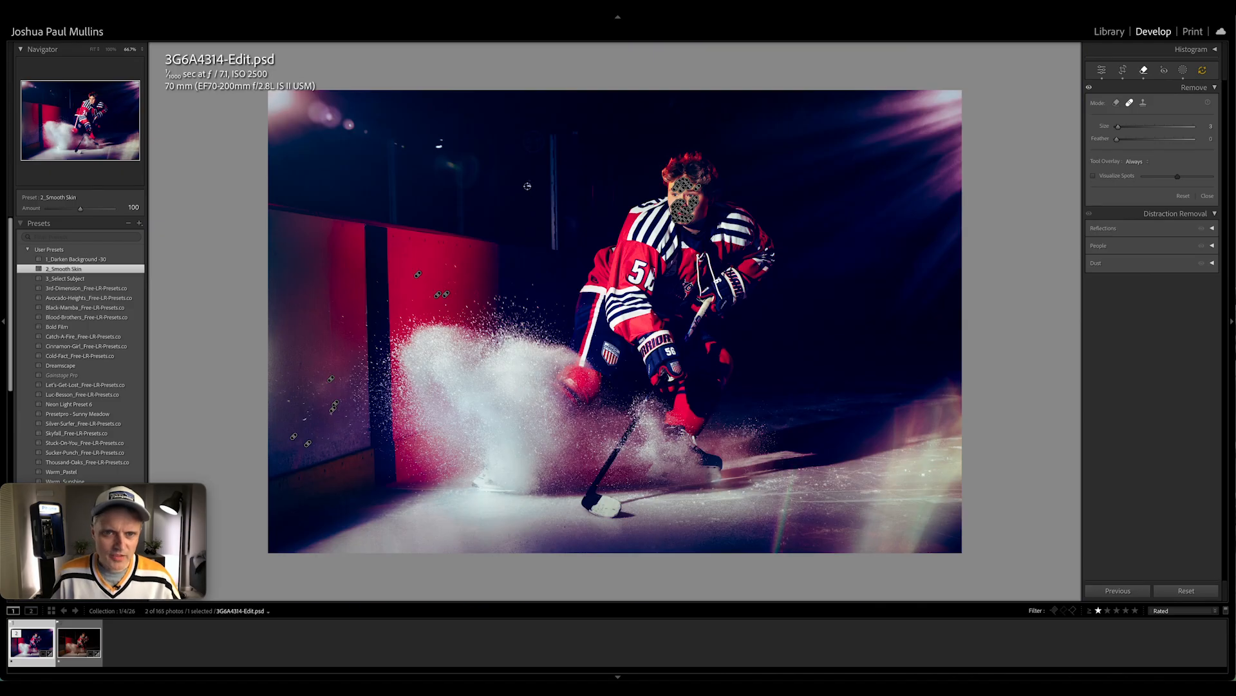
# Heal the bright spots in the dark background above the boards
pyautogui.click(527, 186)
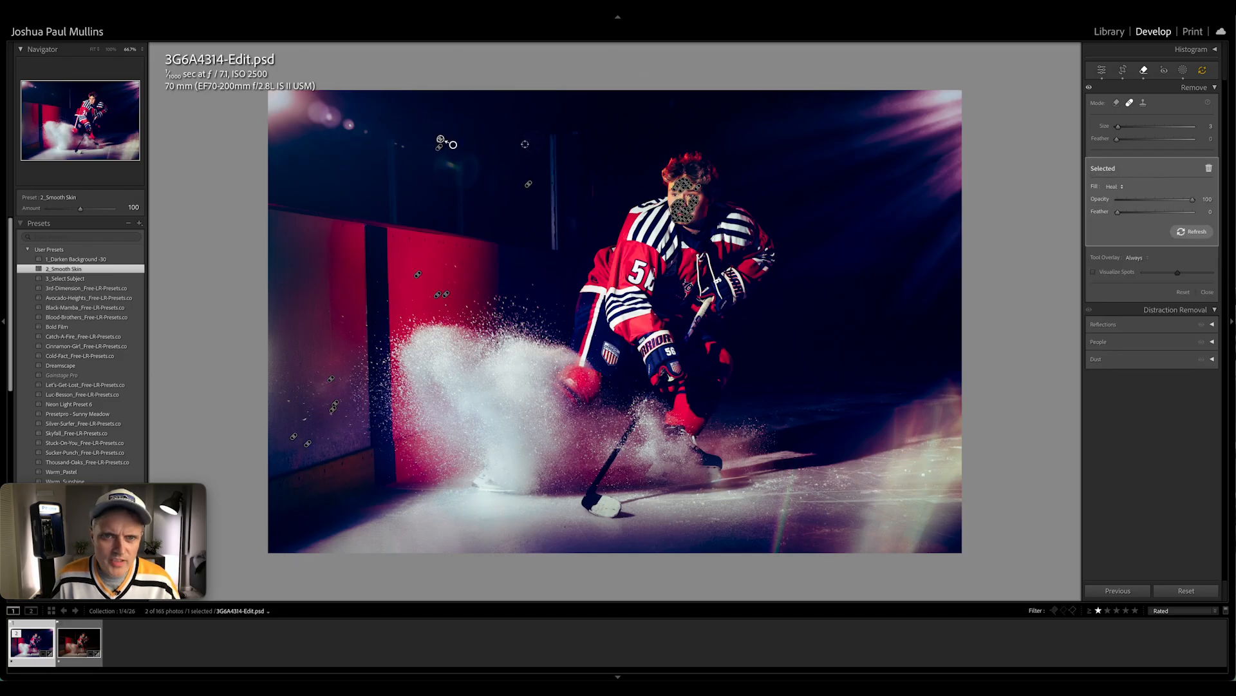
pyautogui.click(532, 138)
pyautogui.press('q')
# Brush a new mask over the snow spray and set its Clarity to -22
pyautogui.press('k')
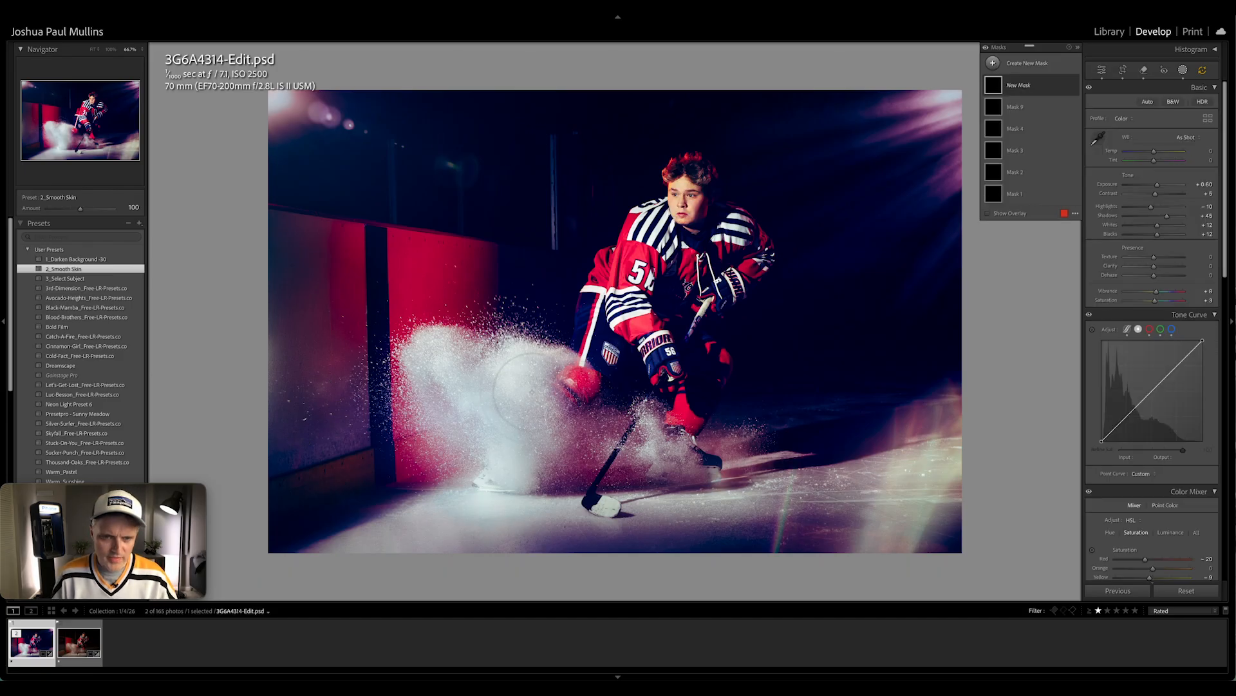
pyautogui.moveTo(519, 403)
pyautogui.mouseDown()
pyautogui.moveTo(517, 381)
pyautogui.moveTo(495, 464)
pyautogui.moveTo(460, 428)
pyautogui.moveTo(425, 351)
pyautogui.mouseUp()
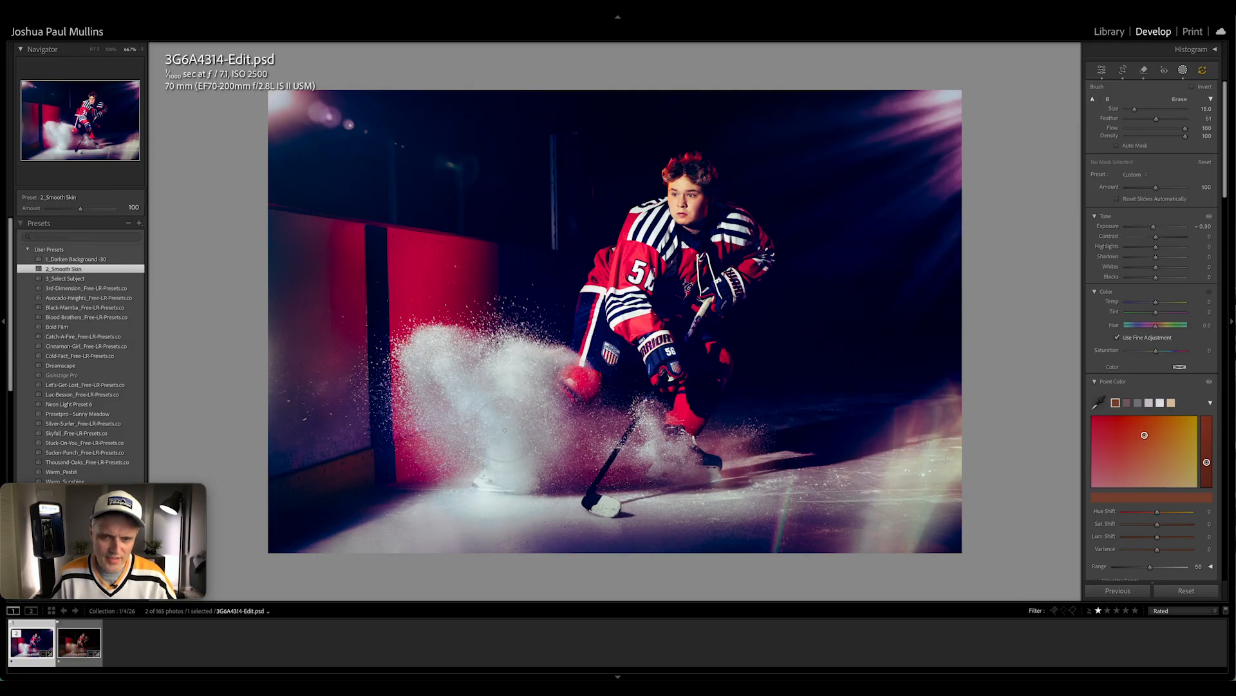
pyautogui.moveTo(505, 429); pyautogui.dragTo(506, 427)
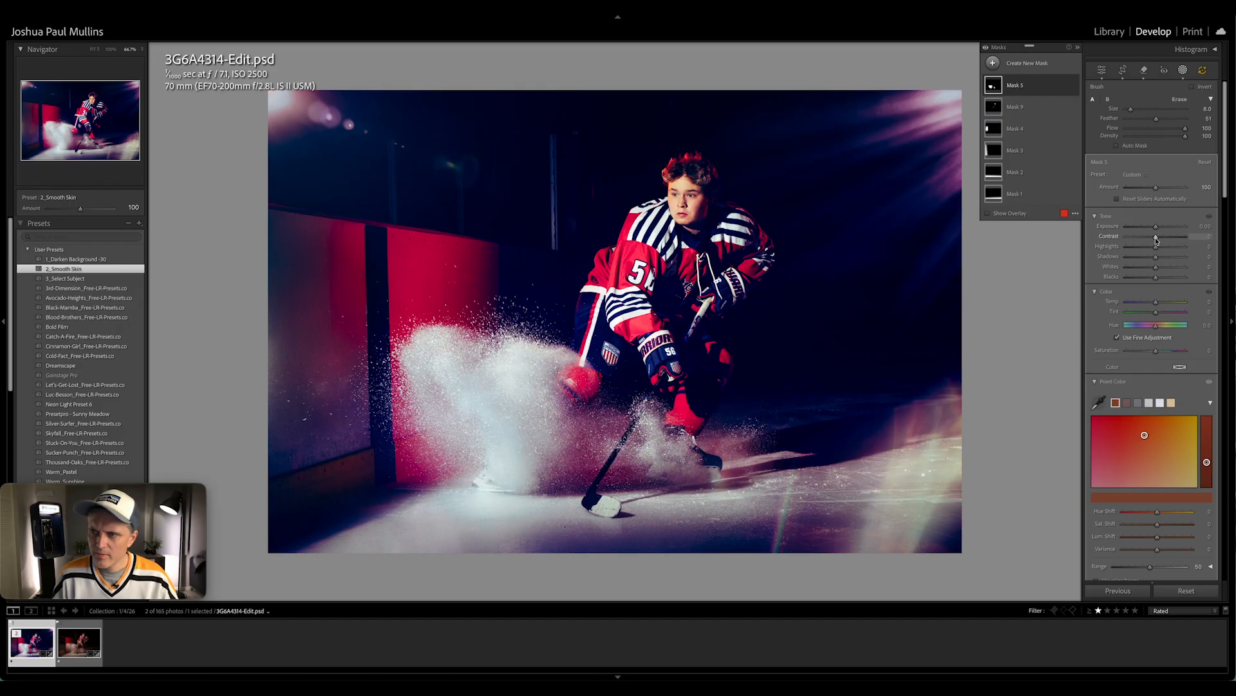
pyautogui.scroll(-10, 1153, 322)
pyautogui.moveTo(1156, 382)
pyautogui.mouseDown()
pyautogui.moveTo(1133, 384)
pyautogui.moveTo(1191, 385)
pyautogui.moveTo(1157, 385)
pyautogui.mouseUp()
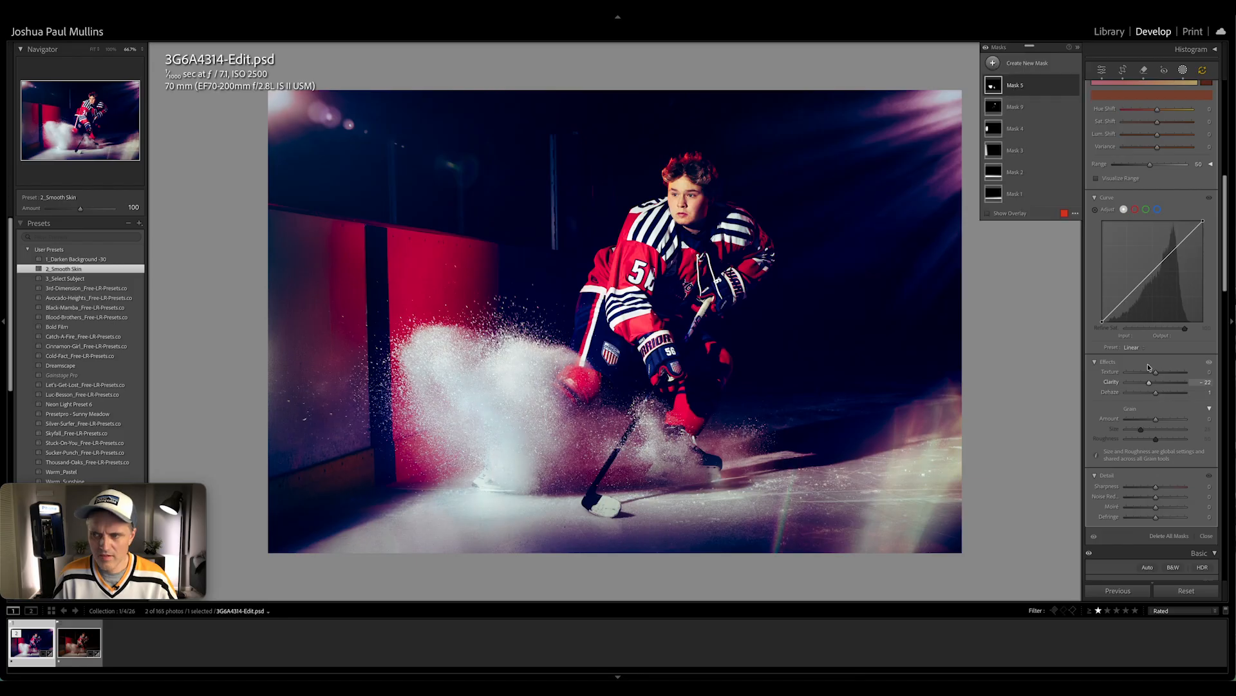
# Heal the remaining spots in the dark background around the player's head and raise the photo's Shadows
pyautogui.hotkey('shift', 'w')
pyautogui.press('super+equal')
pyautogui.press('super+equal')
pyautogui.press('q')
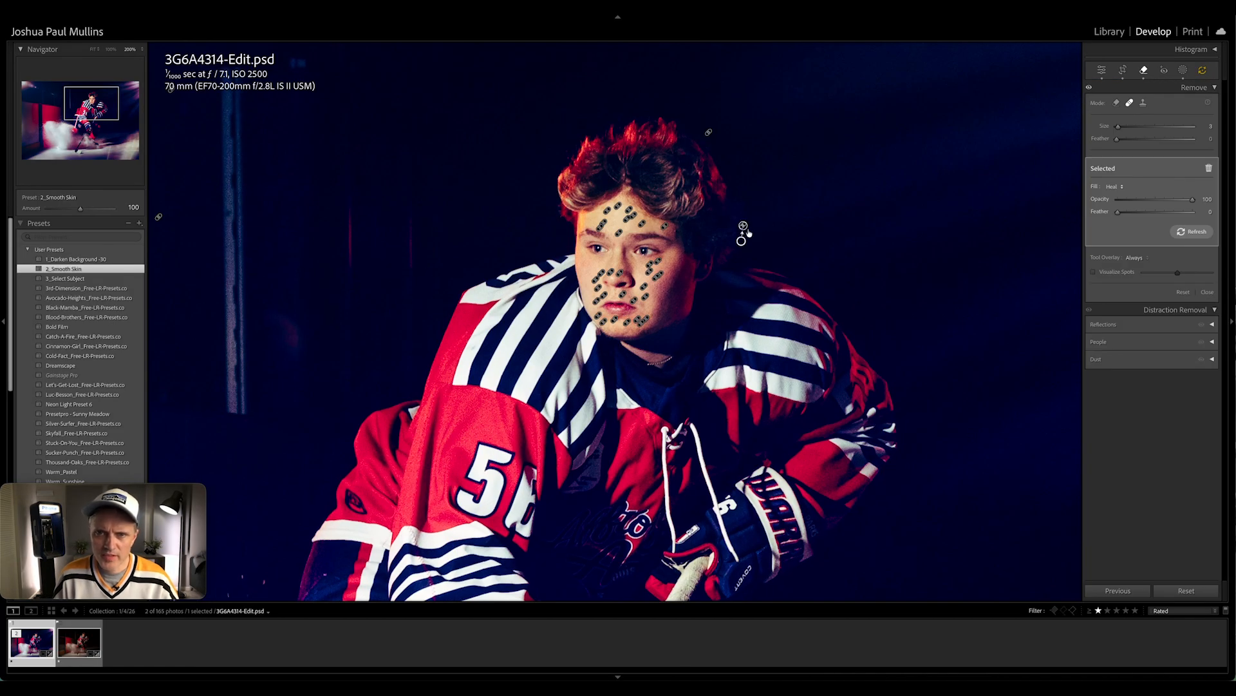
pyautogui.press('q')
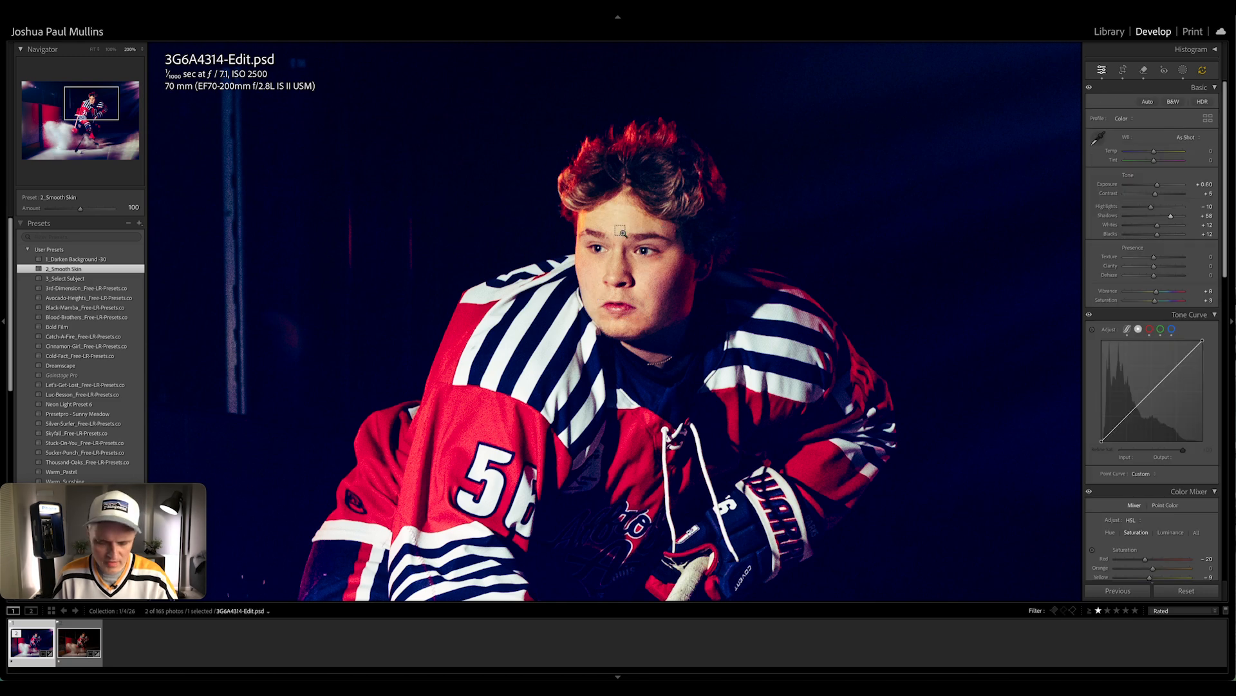
pyautogui.press('super+minus')
pyautogui.press('super+minus')
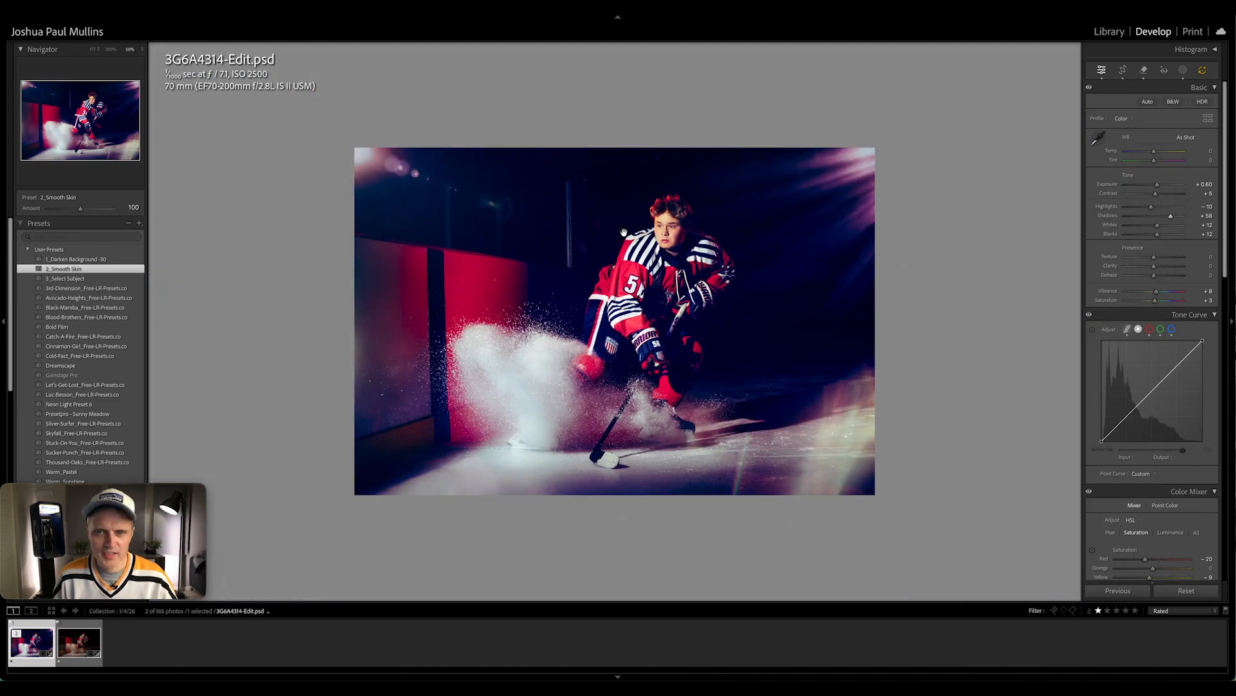